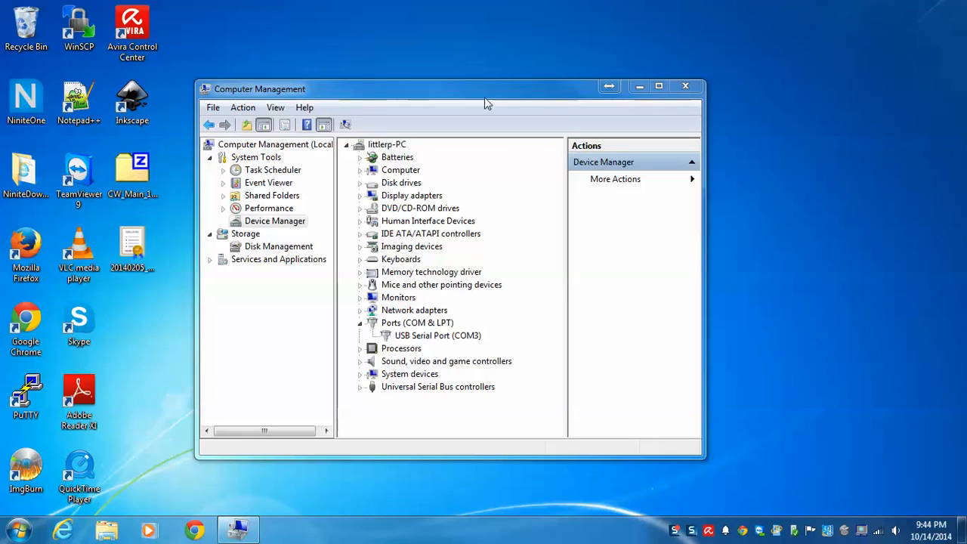
# Step: Check which COM port the USB serial device uses in Device Manager, then close Computer Management
pyautogui.click(427, 90)
pyautogui.moveTo(426, 88); pyautogui.dragTo(432, 58)
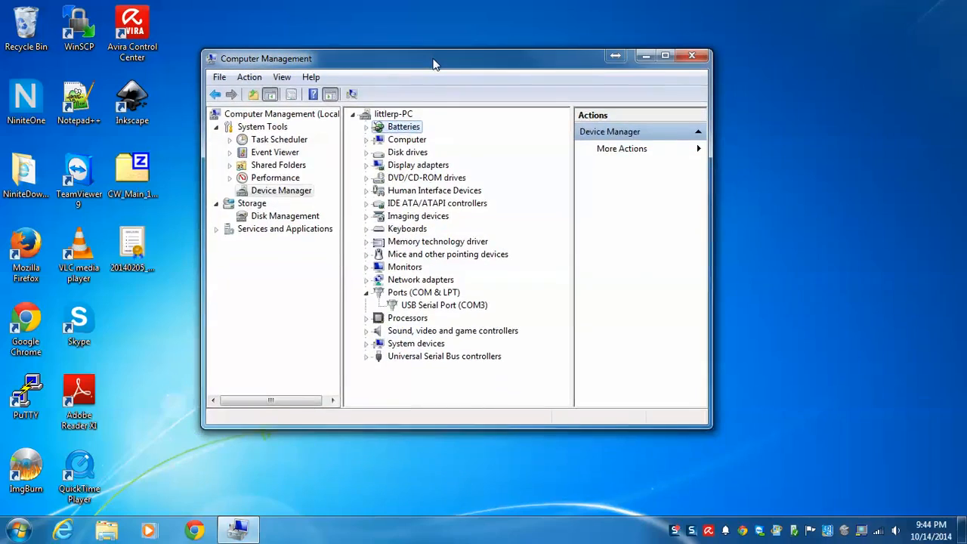
pyautogui.click(462, 310)
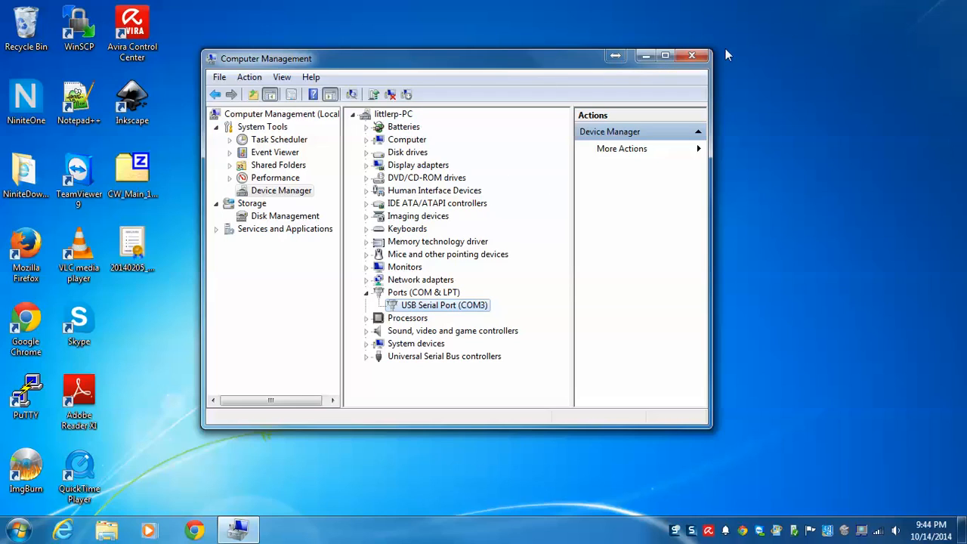
pyautogui.click(680, 57)
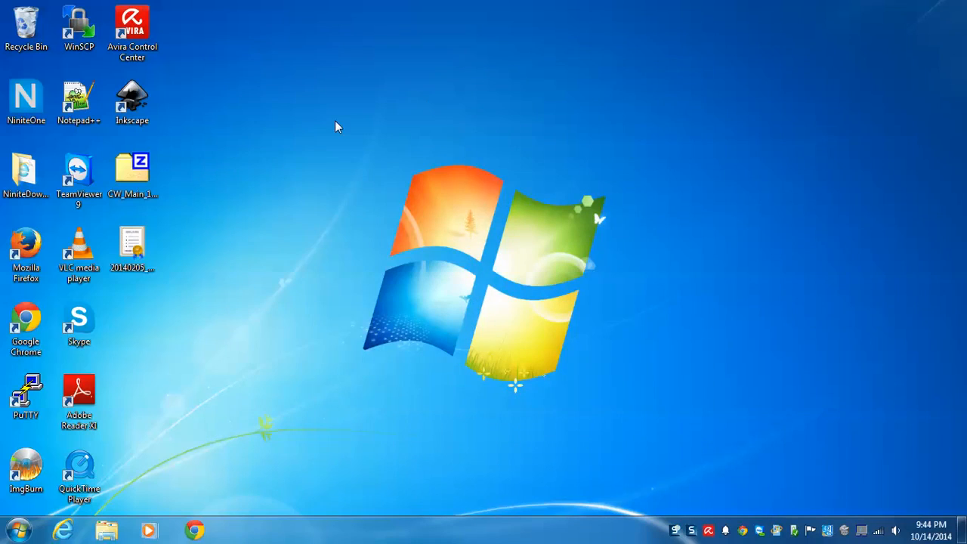
# Step: Extract the CW_Main_1.0.0.36 folder from its zip archive onto the desktop and close the archive
pyautogui.click(127, 179)
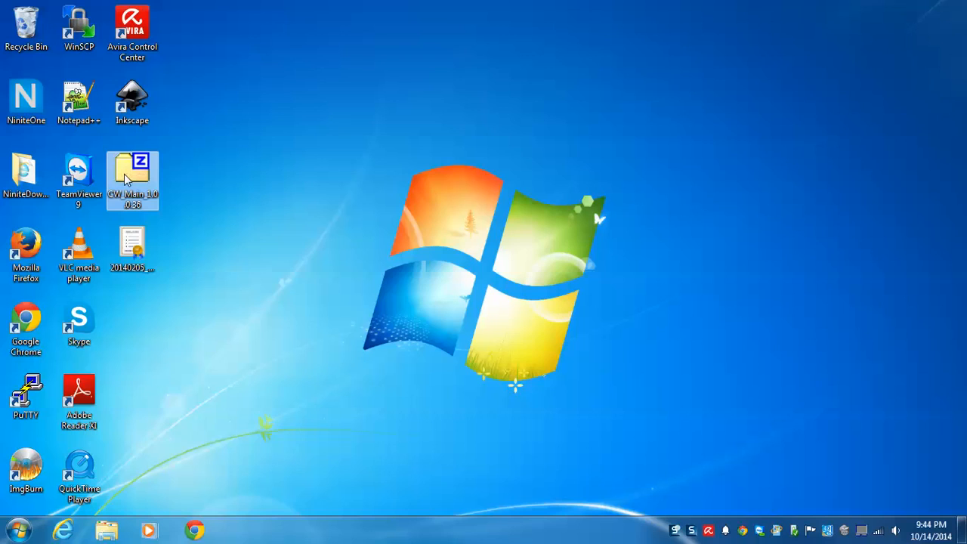
pyautogui.doubleClick(127, 179)
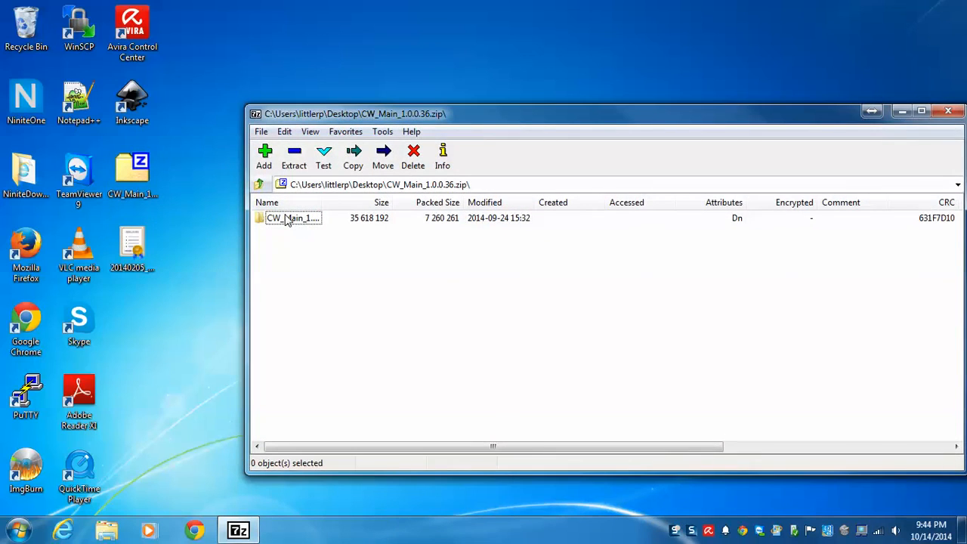
pyautogui.moveTo(293, 221); pyautogui.dragTo(147, 318)
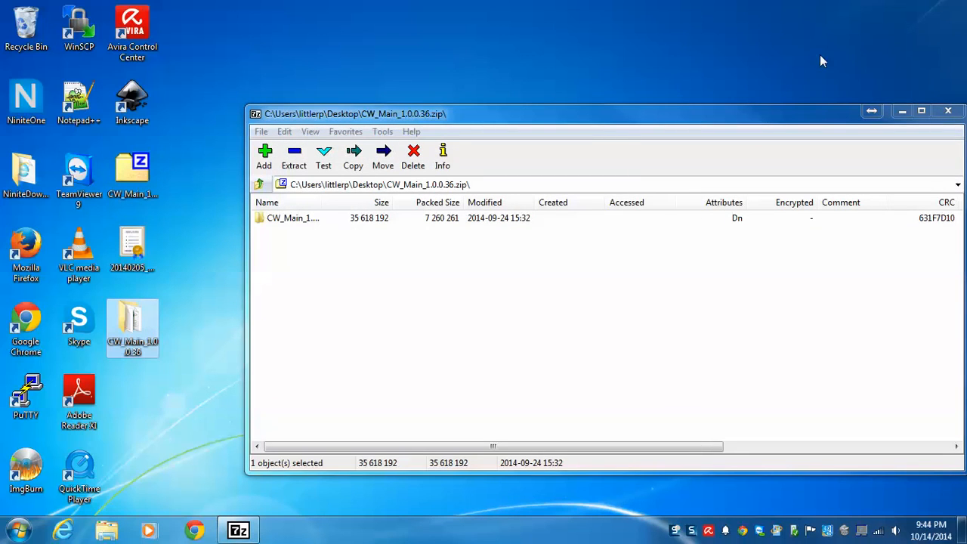
pyautogui.click(948, 111)
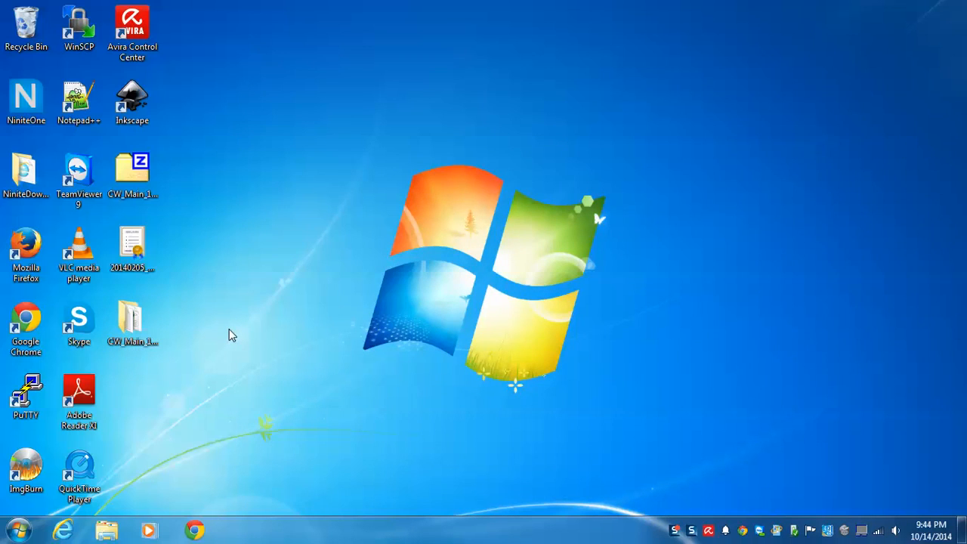
# Step: Launch the CreationWorkshop application from the extracted CW_Main_1.0.0.36 folder
pyautogui.click(138, 318)
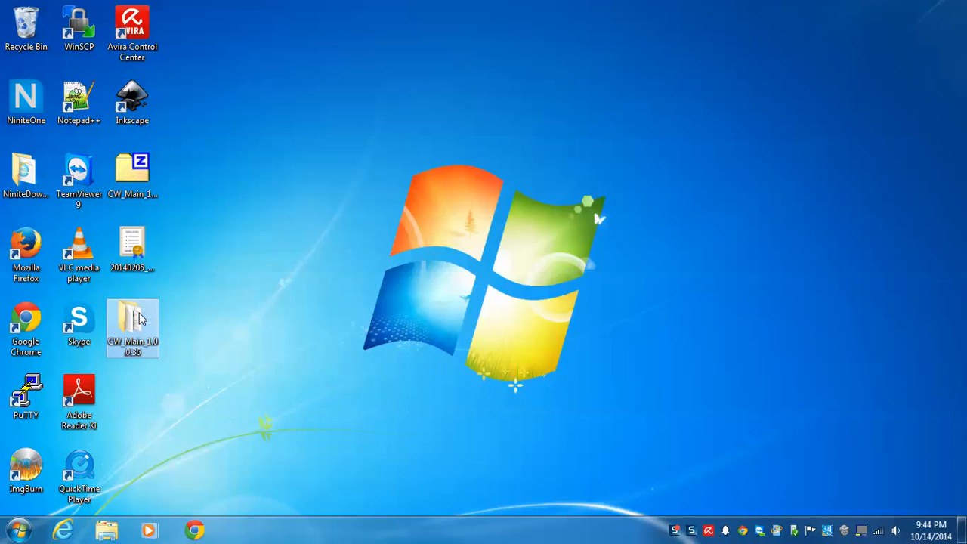
pyautogui.doubleClick(138, 318)
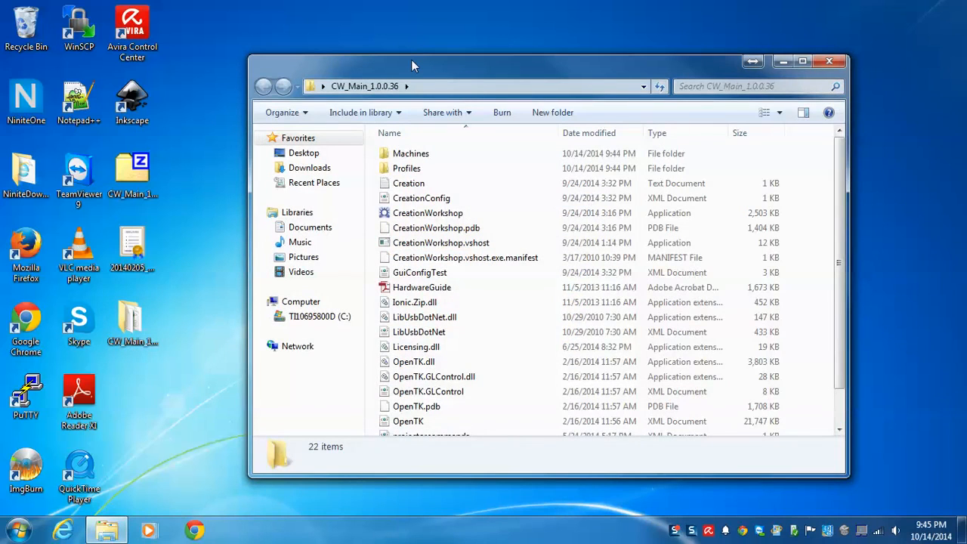
pyautogui.moveTo(411, 59); pyautogui.dragTo(381, 34)
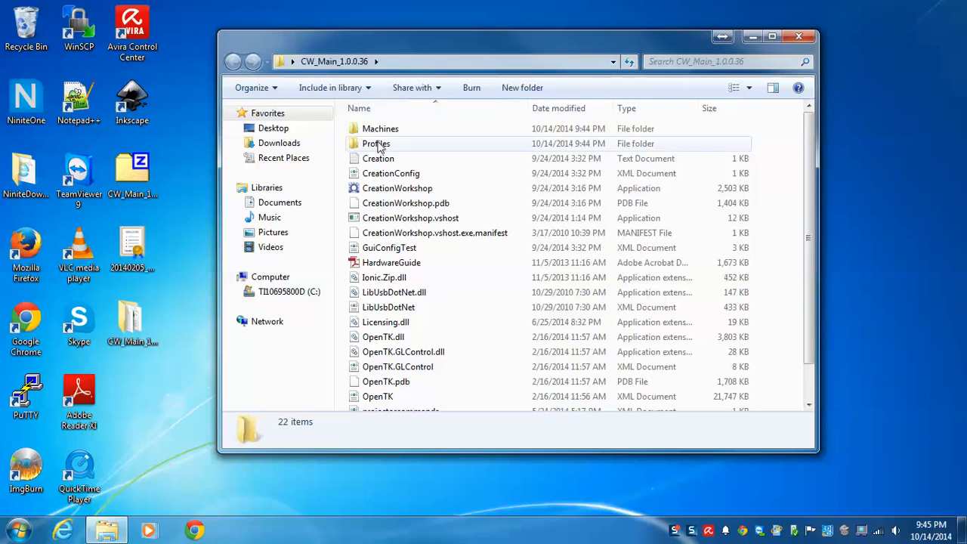
pyautogui.click(373, 190)
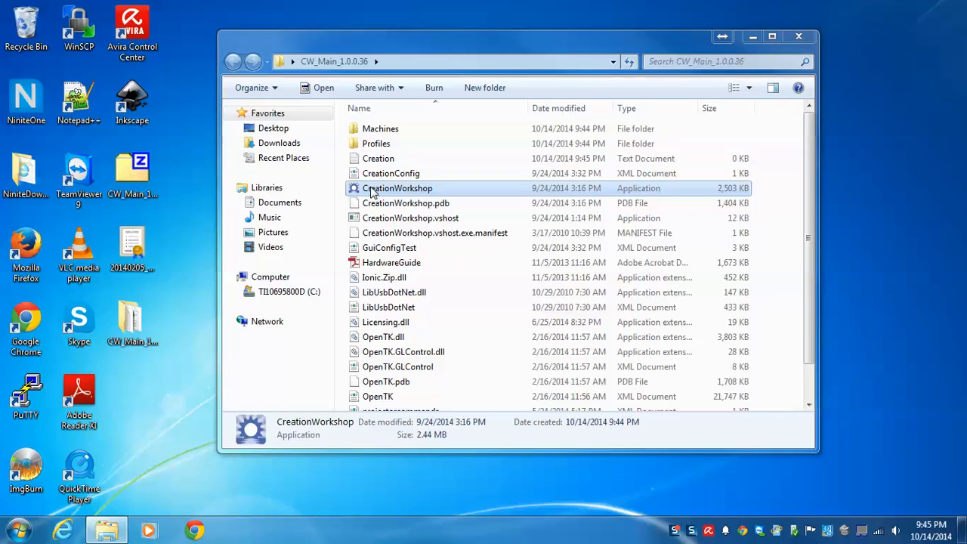
pyautogui.doubleClick(370, 190)
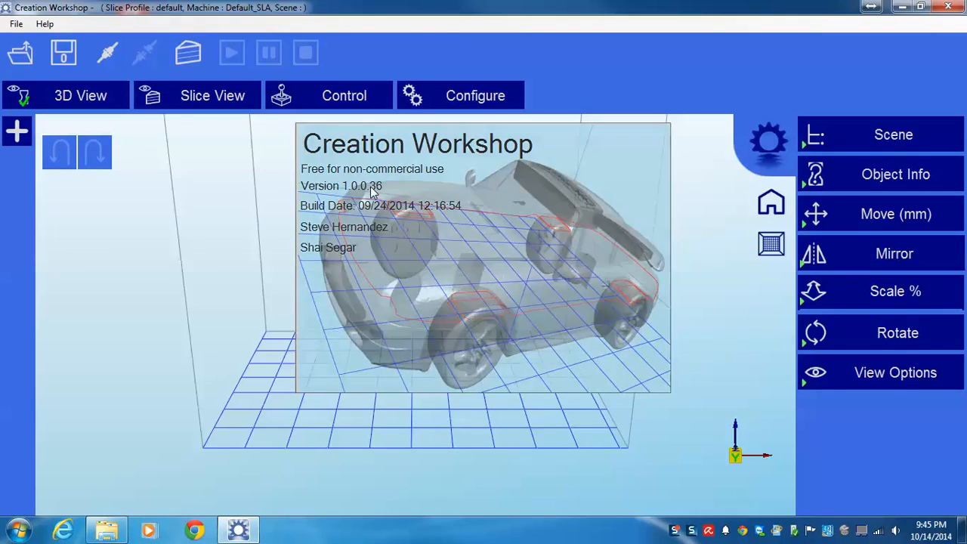
# Step: Load the 20140205_Marvin_KeyChain model from the desktop onto the build platform
pyautogui.moveTo(491, 297); pyautogui.dragTo(444, 321)
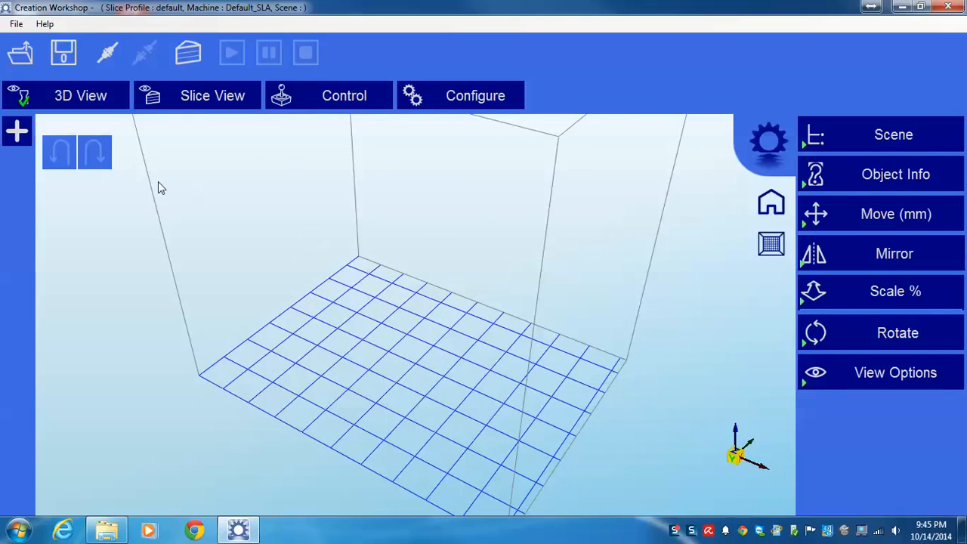
pyautogui.click(21, 54)
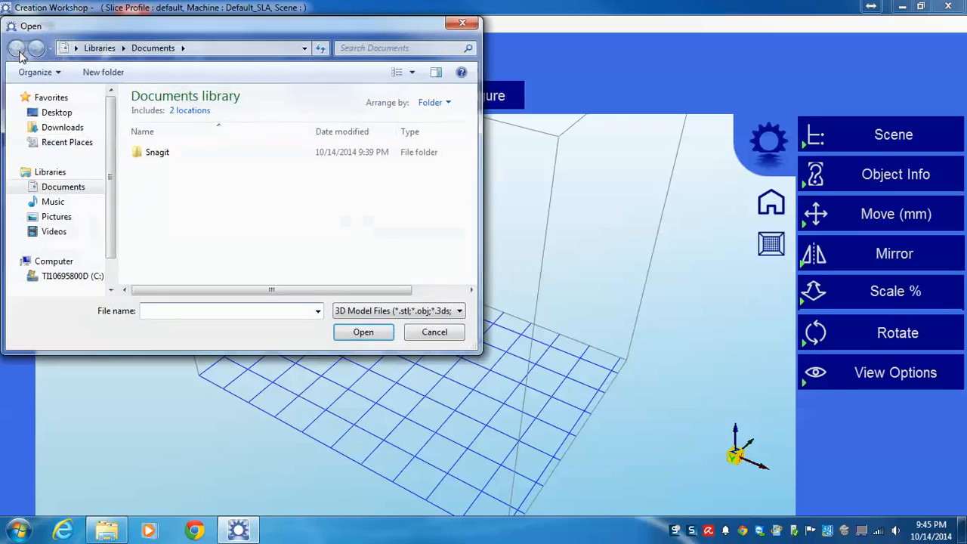
pyautogui.click(71, 113)
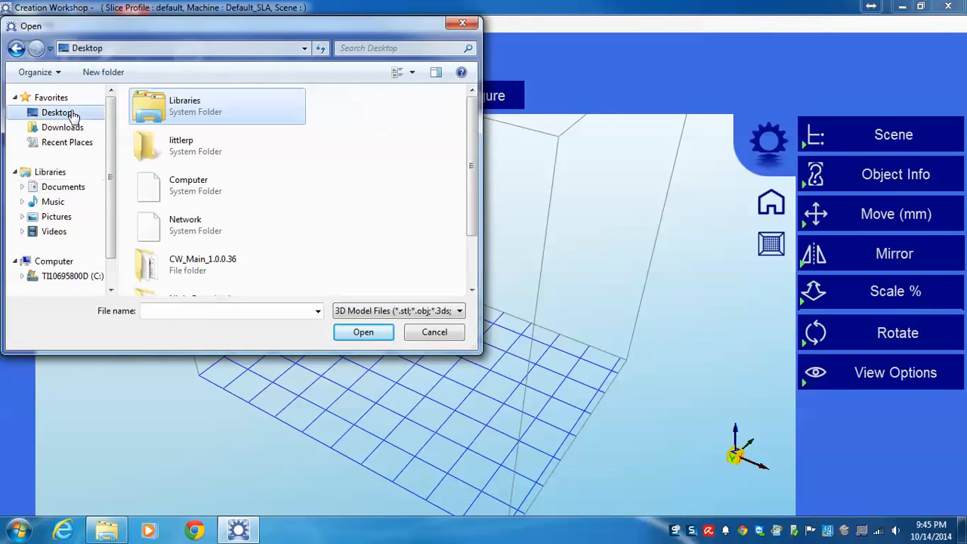
pyautogui.click(472, 265)
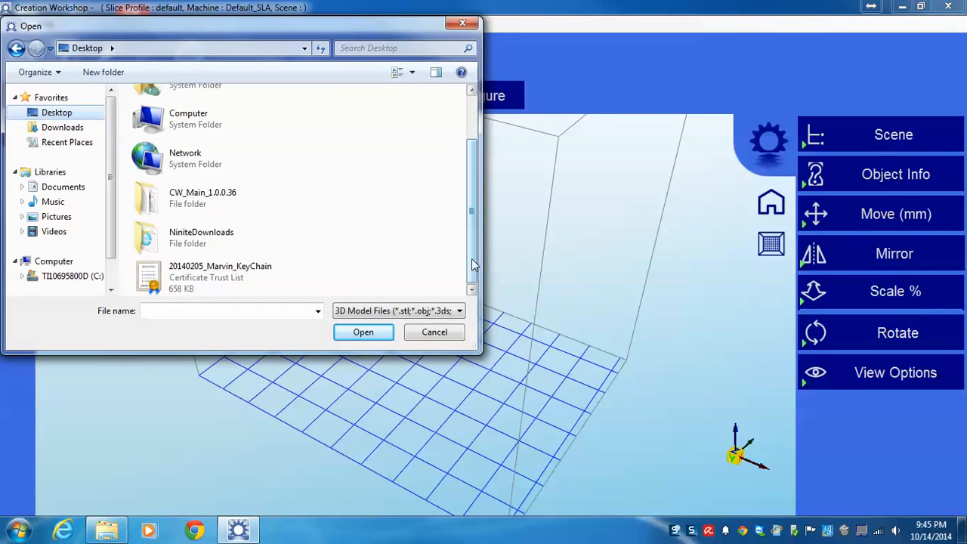
pyautogui.doubleClick(246, 280)
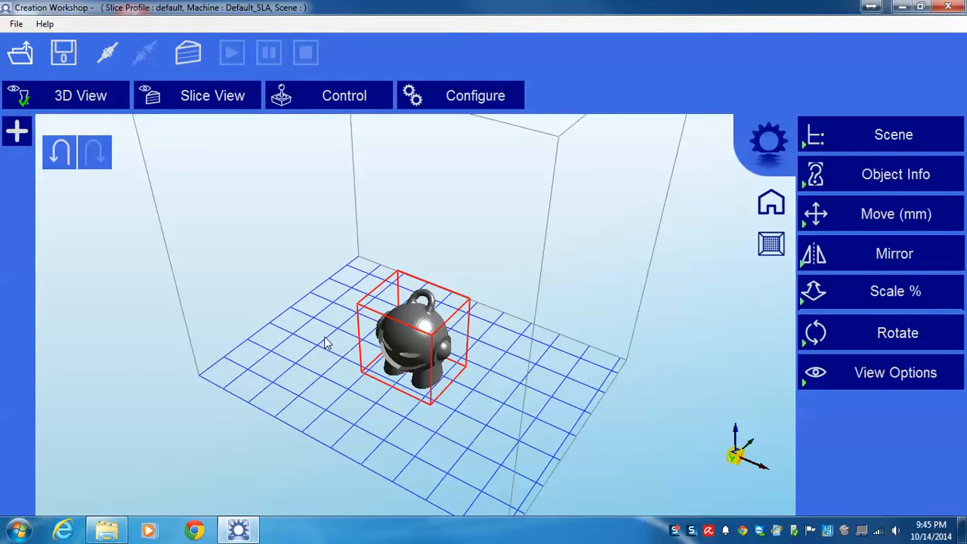
pyautogui.moveTo(337, 300); pyautogui.dragTo(308, 338)
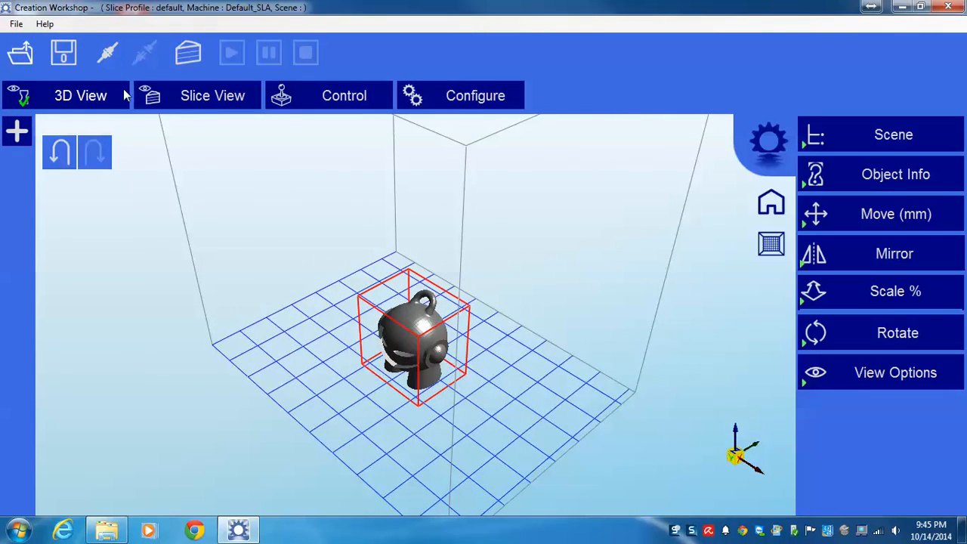
# Step: Enable the Z Axis, Projector control and Manual GCode machine controls, apply them, and view the resulting control page
pyautogui.click(435, 97)
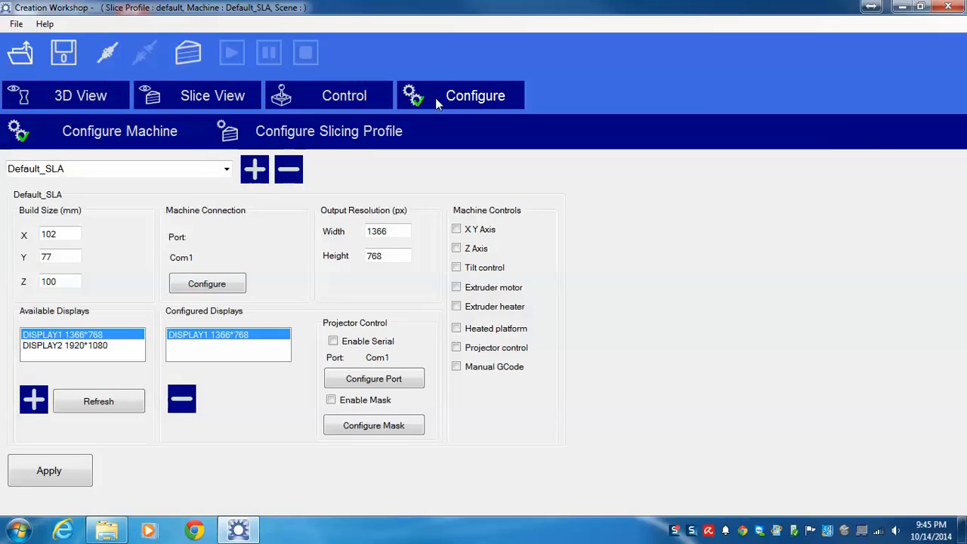
pyautogui.click(331, 105)
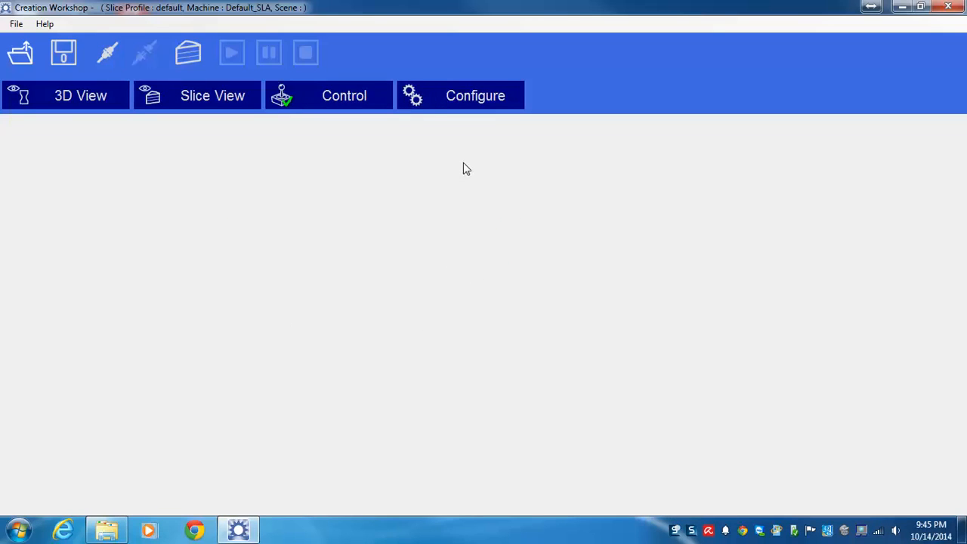
pyautogui.click(446, 106)
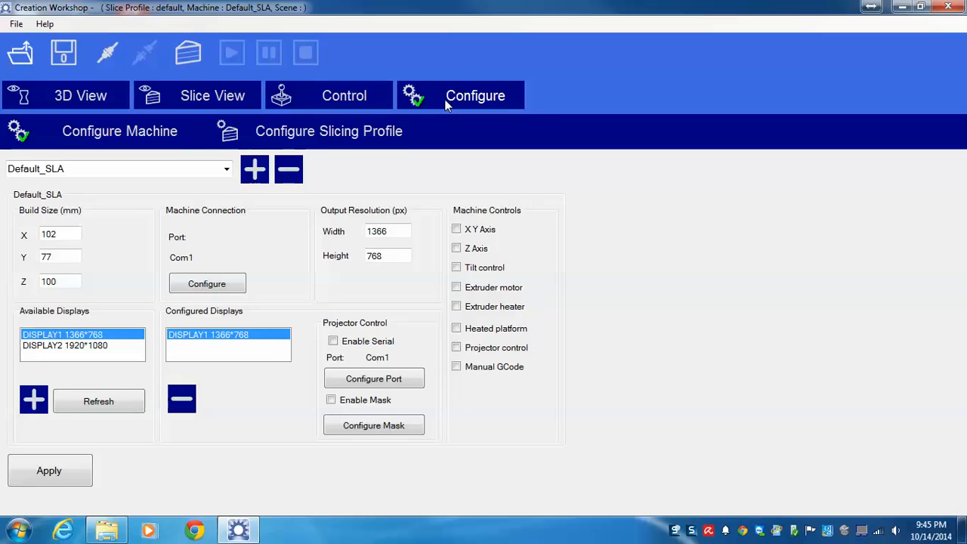
pyautogui.click(472, 252)
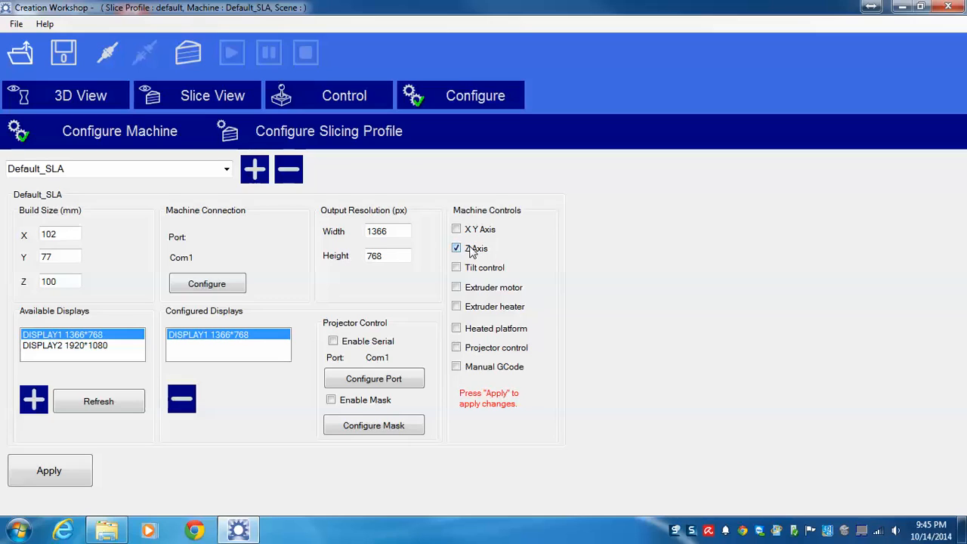
pyautogui.click(466, 352)
pyautogui.click(469, 369)
pyautogui.click(82, 478)
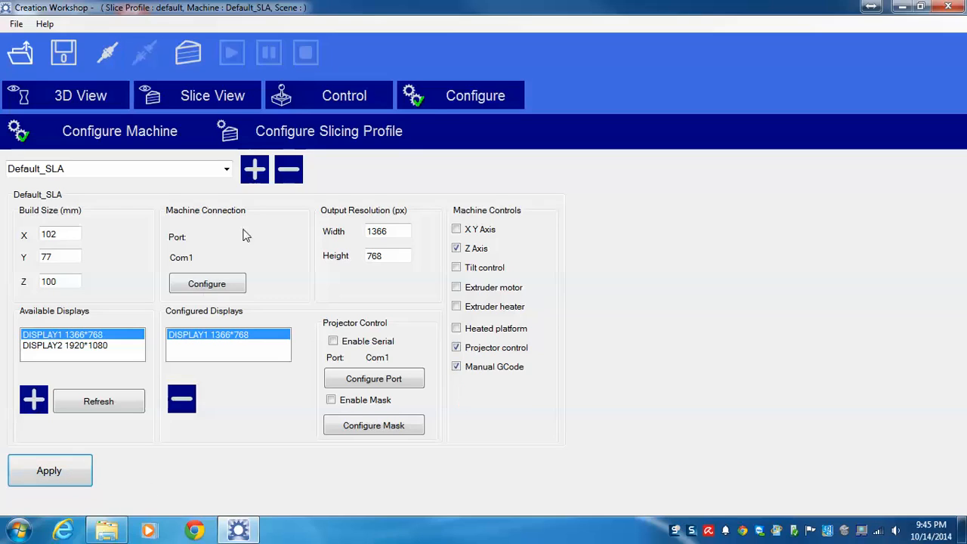
pyautogui.click(351, 100)
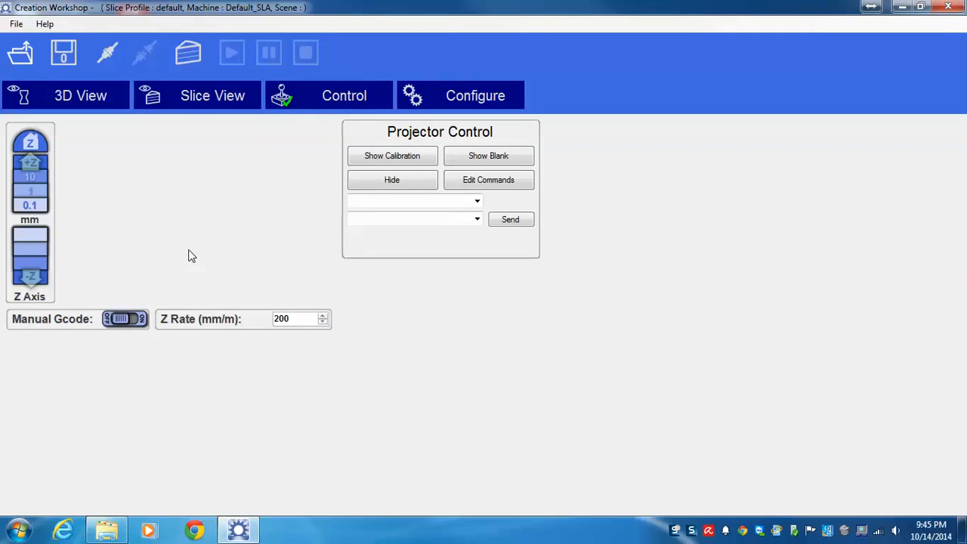
# Step: Replace DISPLAY1 with DISPLAY2 1920*1080 as the machine's configured display
pyautogui.click(446, 104)
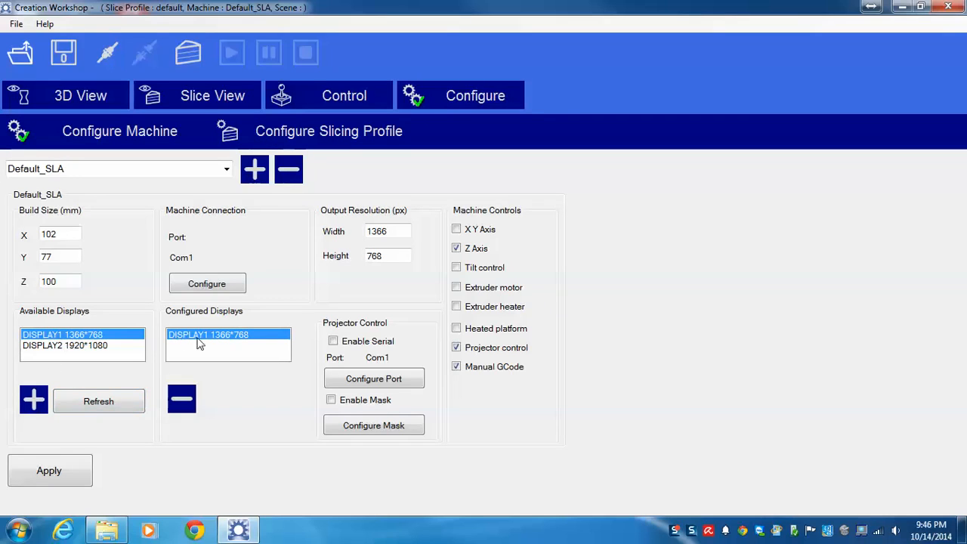
pyautogui.click(104, 392)
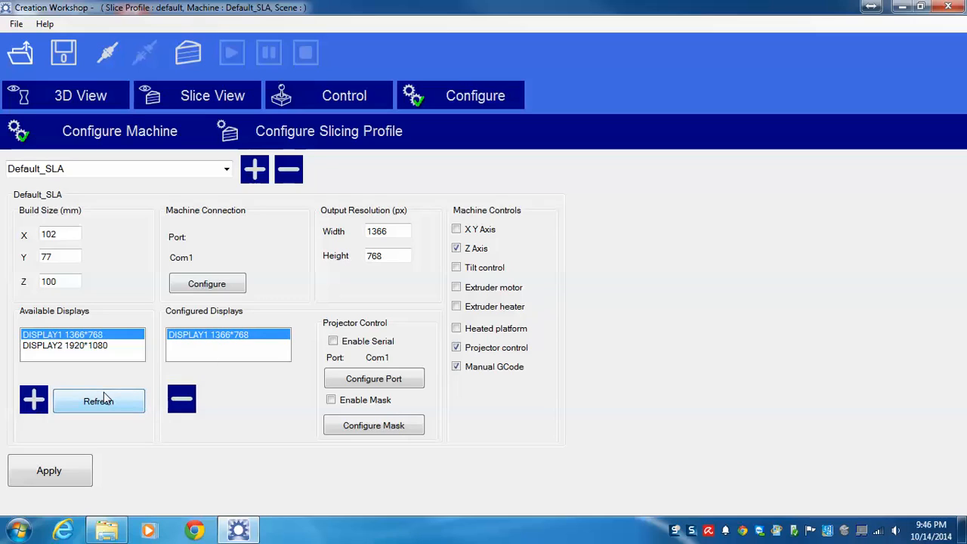
pyautogui.click(88, 347)
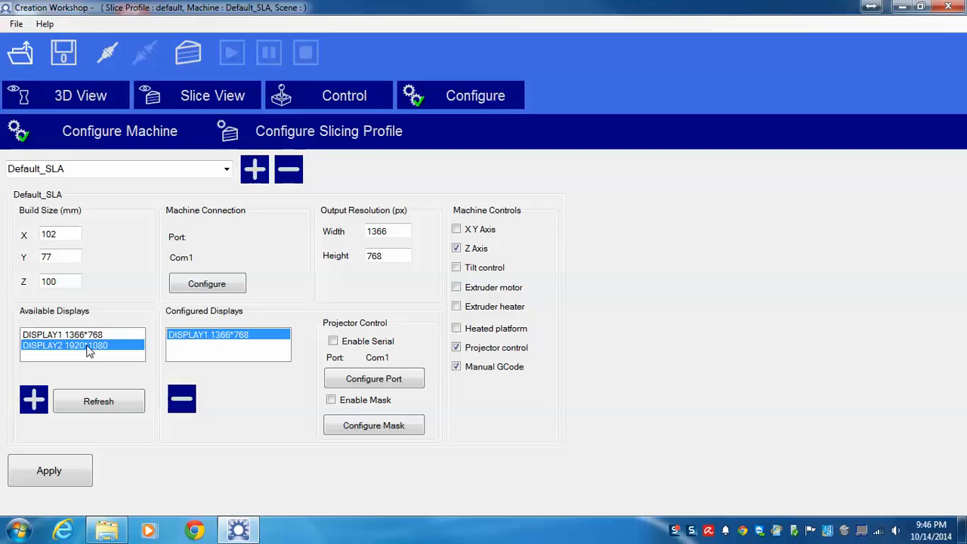
pyautogui.click(34, 400)
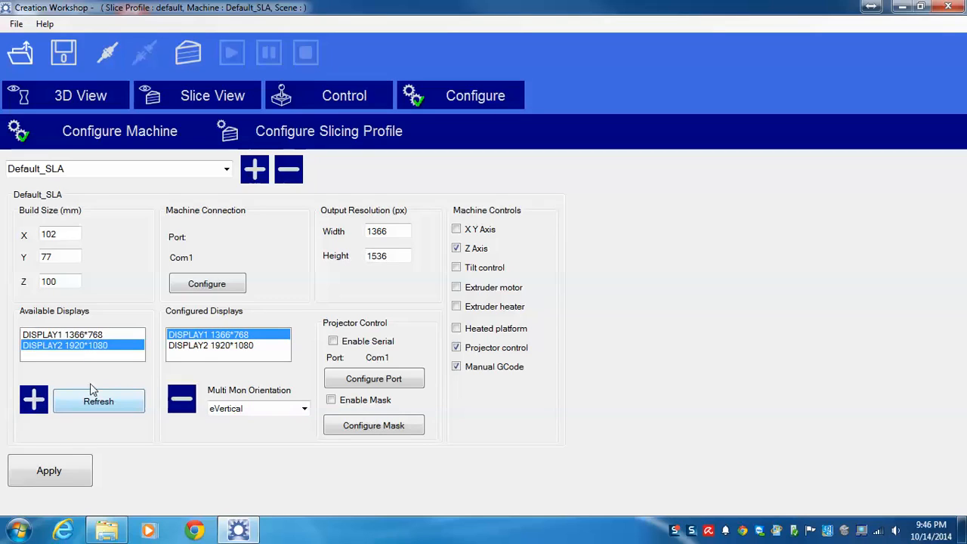
pyautogui.click(185, 403)
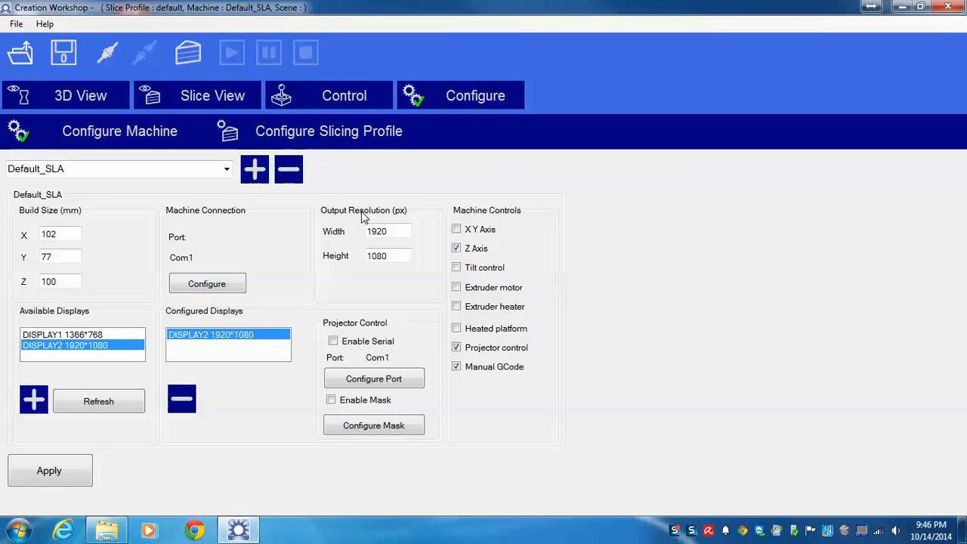
# Step: Set the machine's build size to X 72 mm and Y 41.5 mm and apply the changes
pyautogui.doubleClick(62, 234)
pyautogui.write('72')
pyautogui.doubleClick(57, 254)
pyautogui.write('41.5')
pyautogui.click(61, 471)
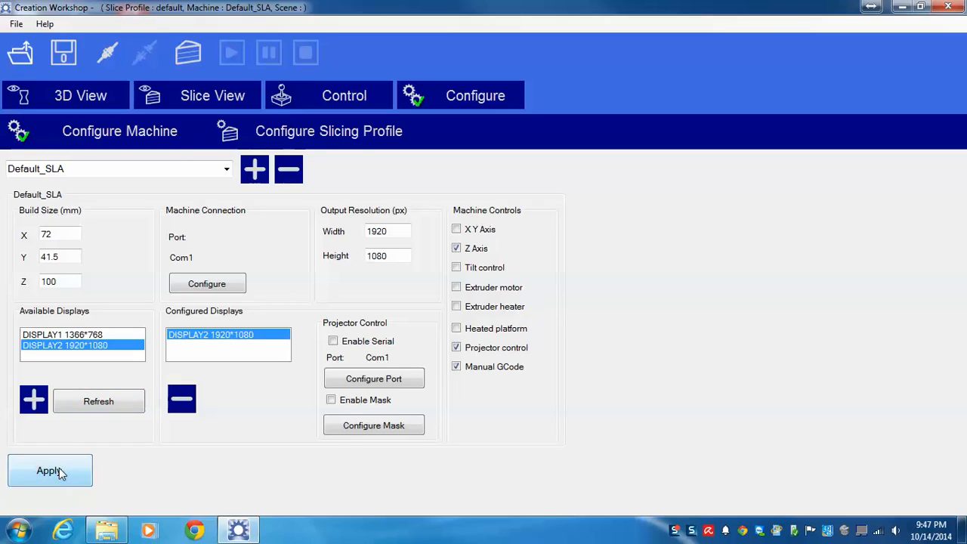
# Step: Configure the machine connection to port COM3 at speed 9600 and apply the configuration
pyautogui.click(222, 283)
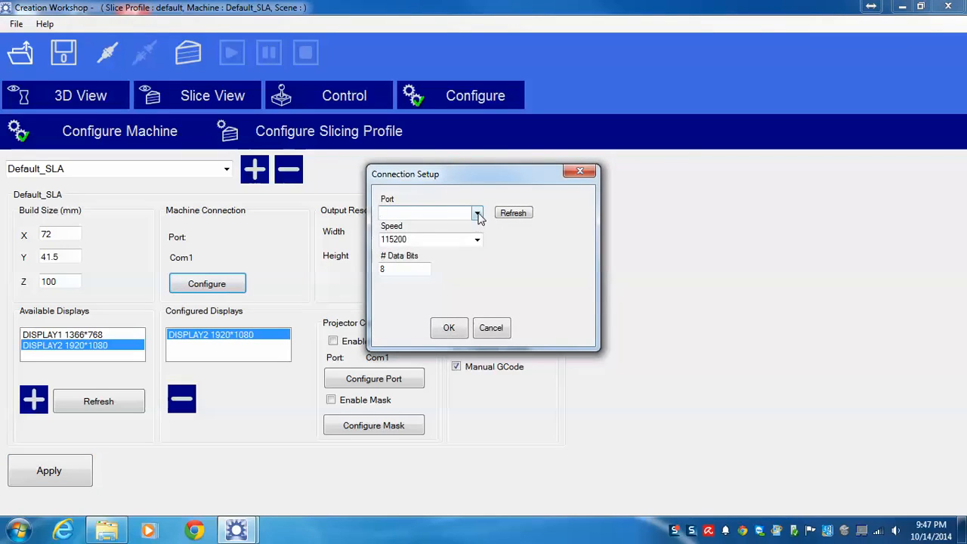
pyautogui.click(478, 214)
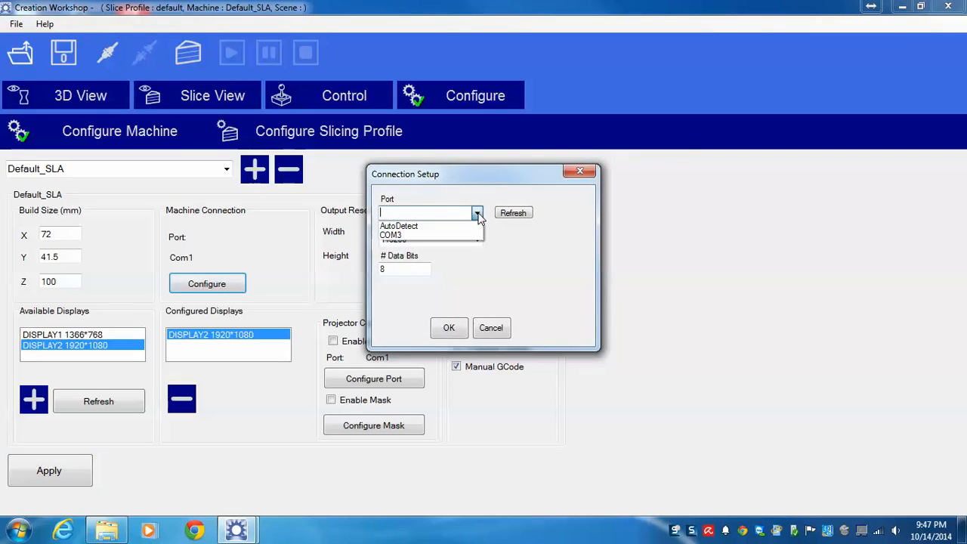
pyautogui.click(398, 235)
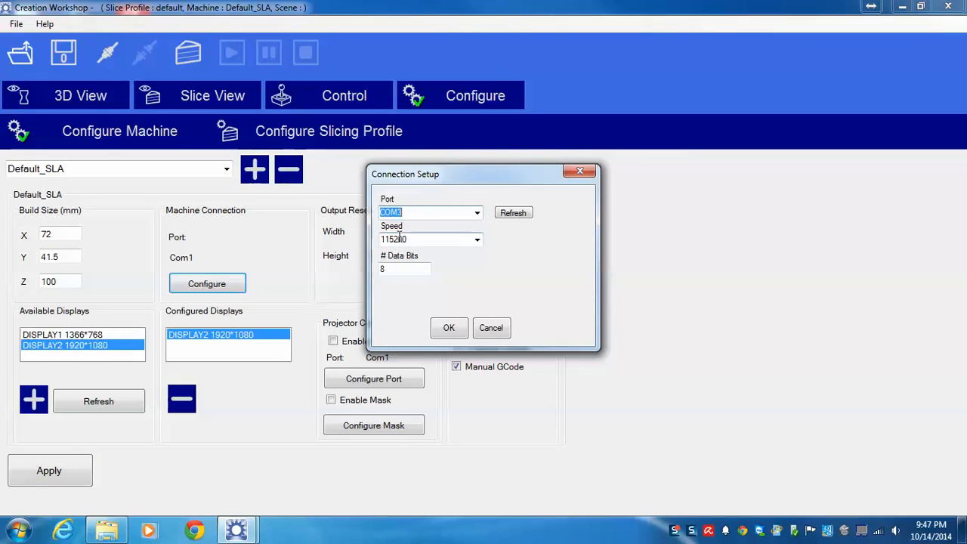
pyautogui.click(476, 239)
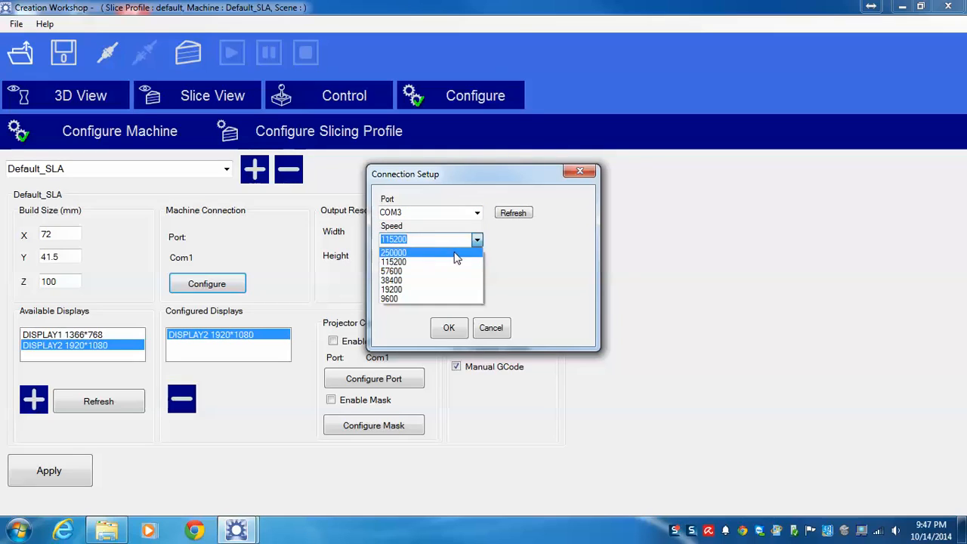
pyautogui.click(402, 300)
pyautogui.click(446, 329)
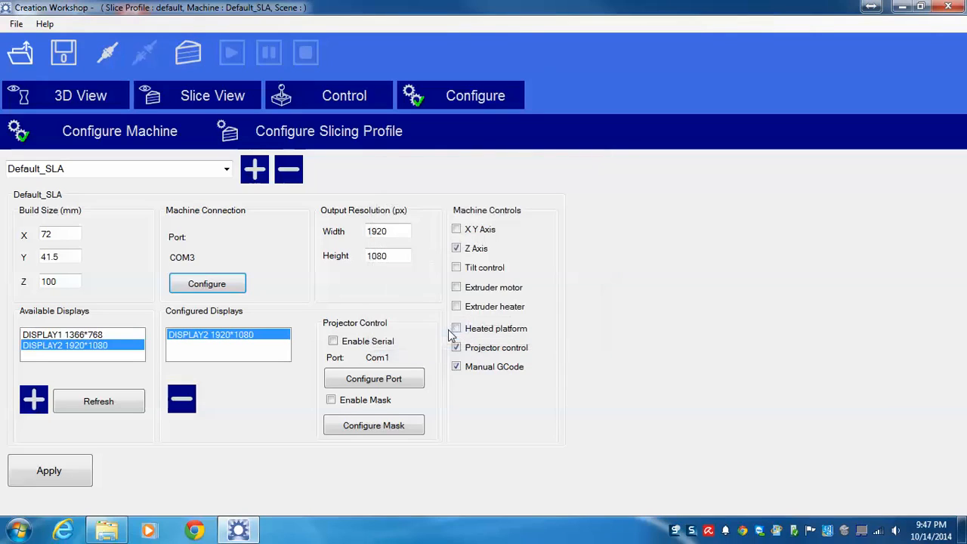
pyautogui.click(64, 475)
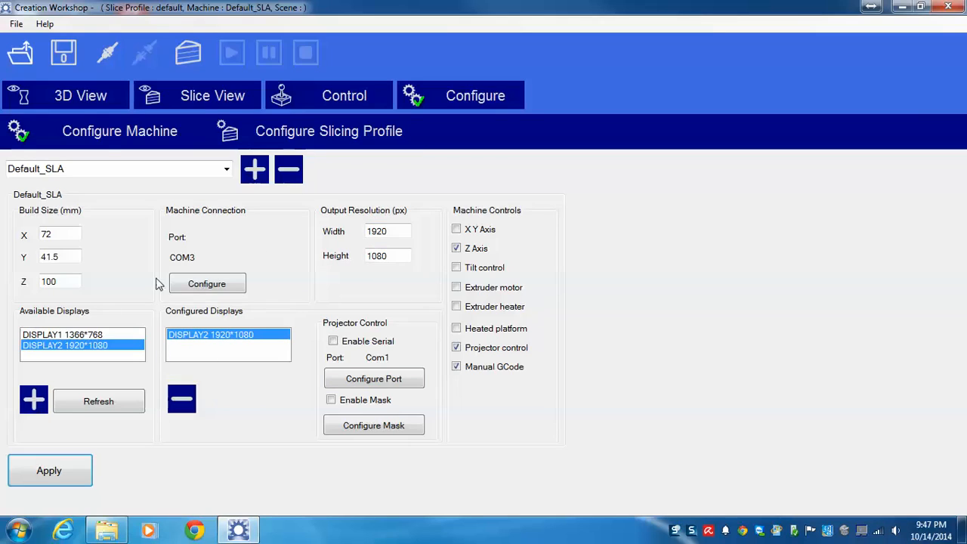
# Step: Insert a "<Delay> 1000" line at the start of the slicing profile's Lift GCode sequence and save it
pyautogui.click(336, 136)
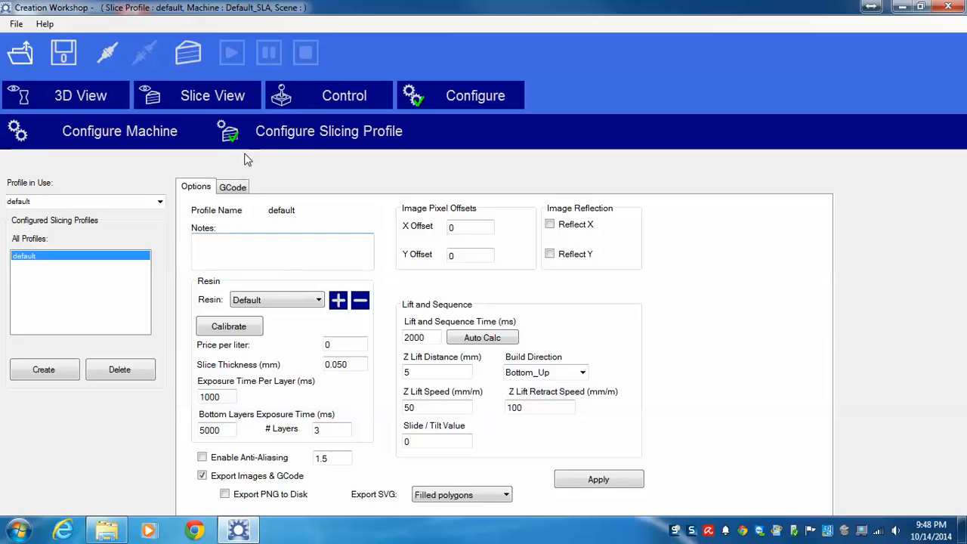
pyautogui.click(235, 189)
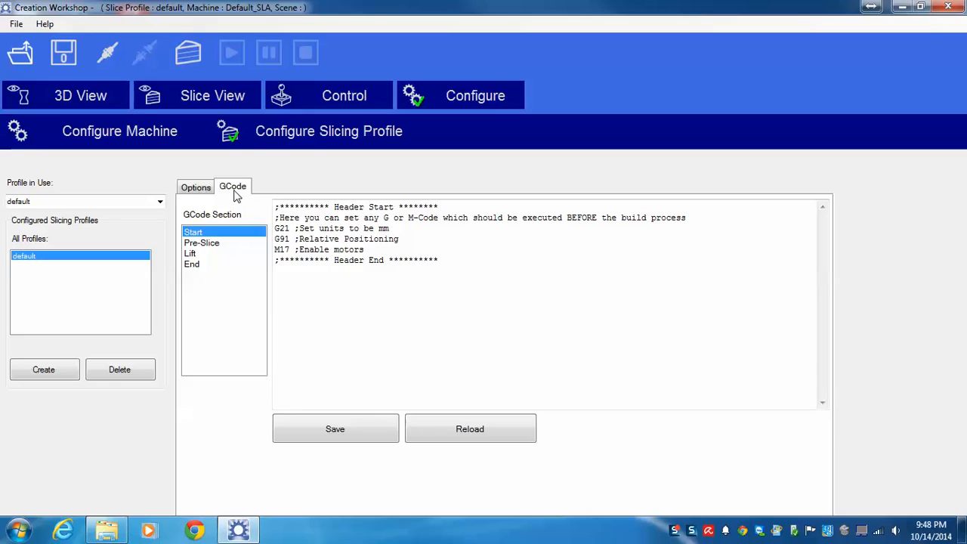
pyautogui.click(211, 255)
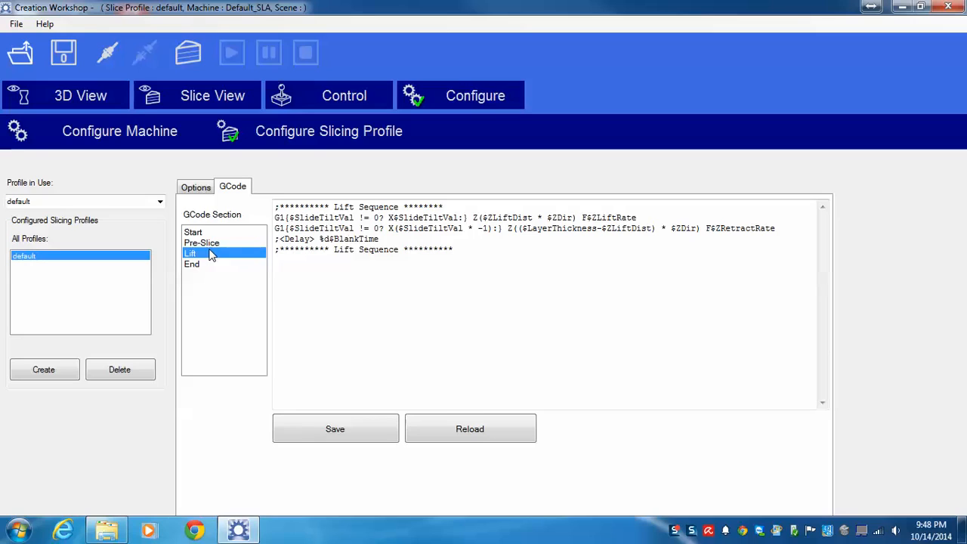
pyautogui.click(458, 207)
pyautogui.press('Return')
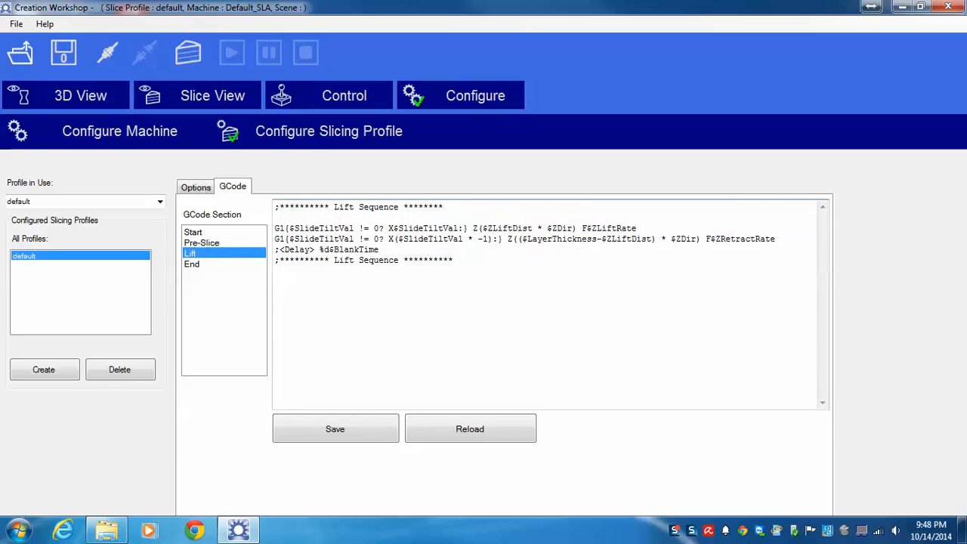
pyautogui.write('<Delay> 1000')
pyautogui.click(298, 445)
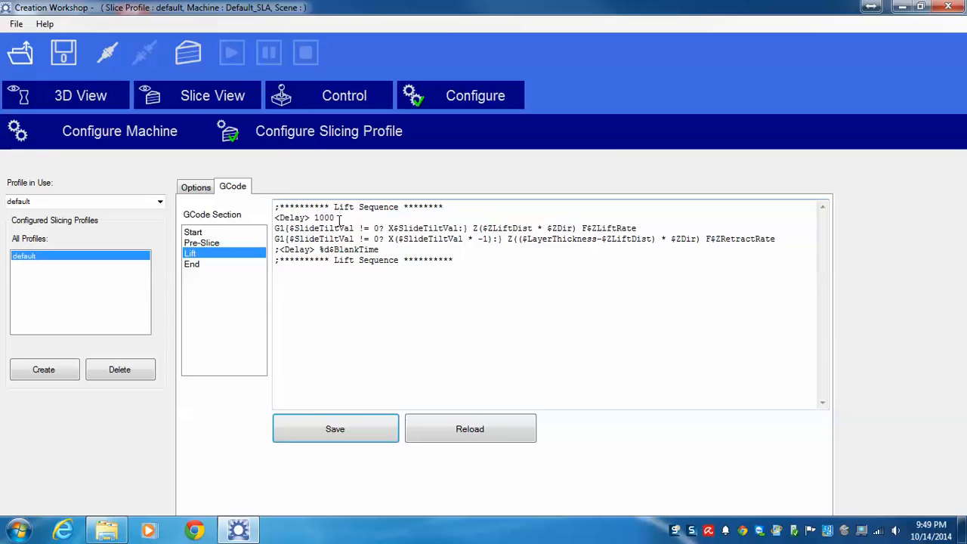
pyautogui.click(340, 218)
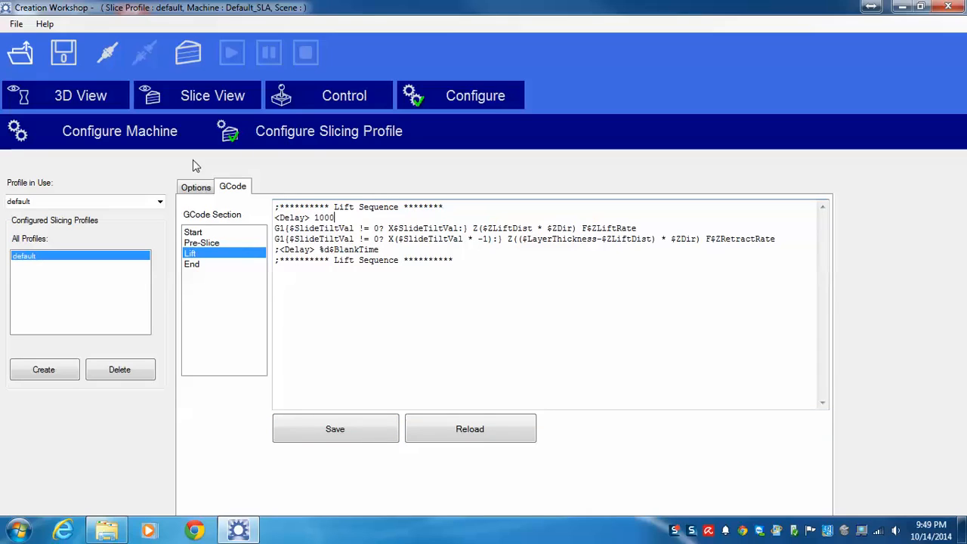
# Step: Set the slicing profile's lift and sequence time to 3900 ms and Z lift distance to 4 mm
pyautogui.click(195, 187)
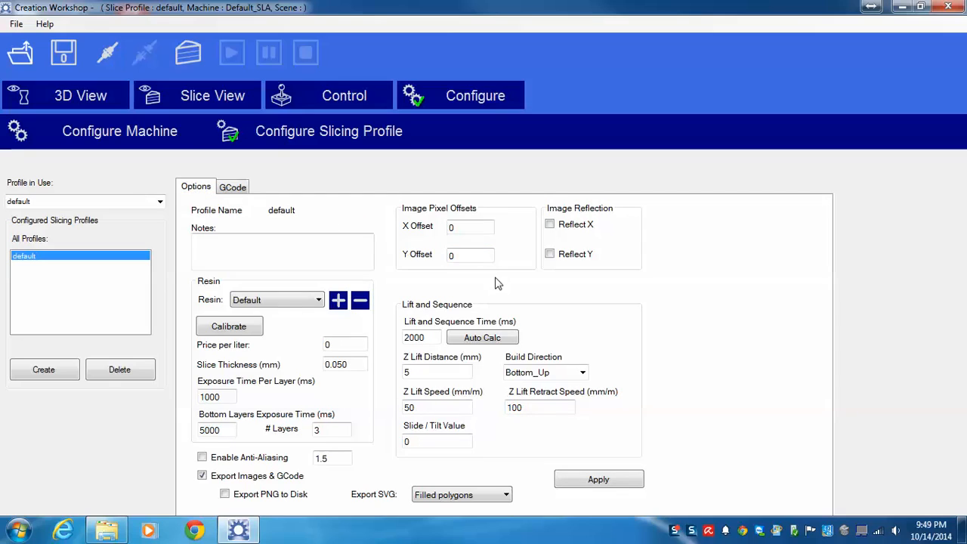
pyautogui.doubleClick(425, 338)
pyautogui.write('3900')
pyautogui.doubleClick(422, 372)
pyautogui.write('4')
# Step: Set the Z lift speed to 100 mm/m and the Z lift retract speed to 200 mm/m
pyautogui.click(458, 407)
pyautogui.doubleClick(459, 407)
pyautogui.write('100')
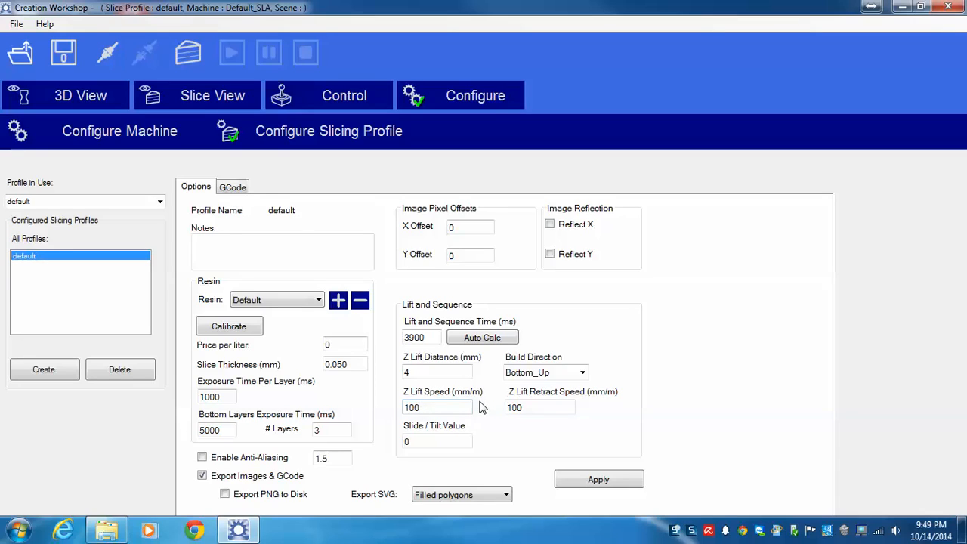
pyautogui.doubleClick(528, 409)
pyautogui.write('200')
pyautogui.click(445, 441)
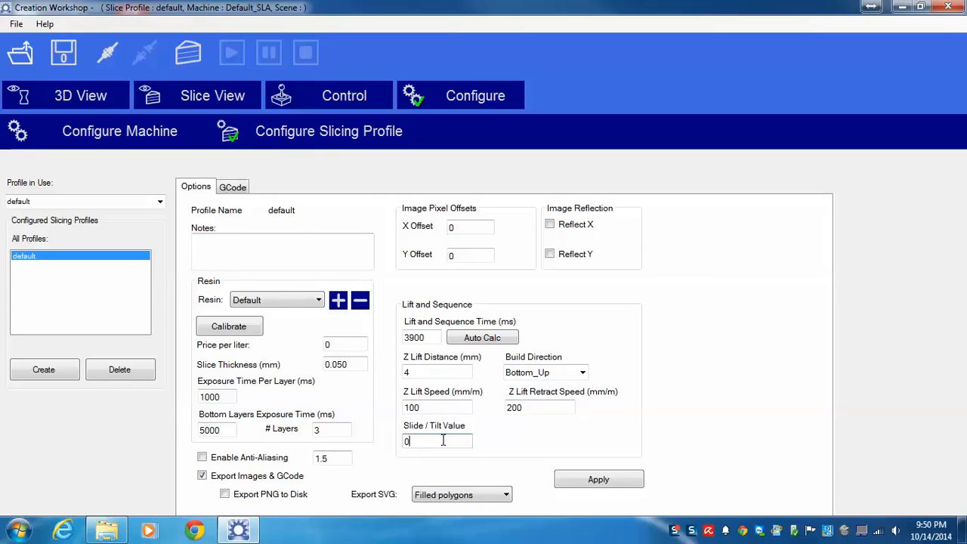
# Step: Enable anti-aliasing with a value of 2.5 and apply the slicing profile changes
pyautogui.click(284, 459)
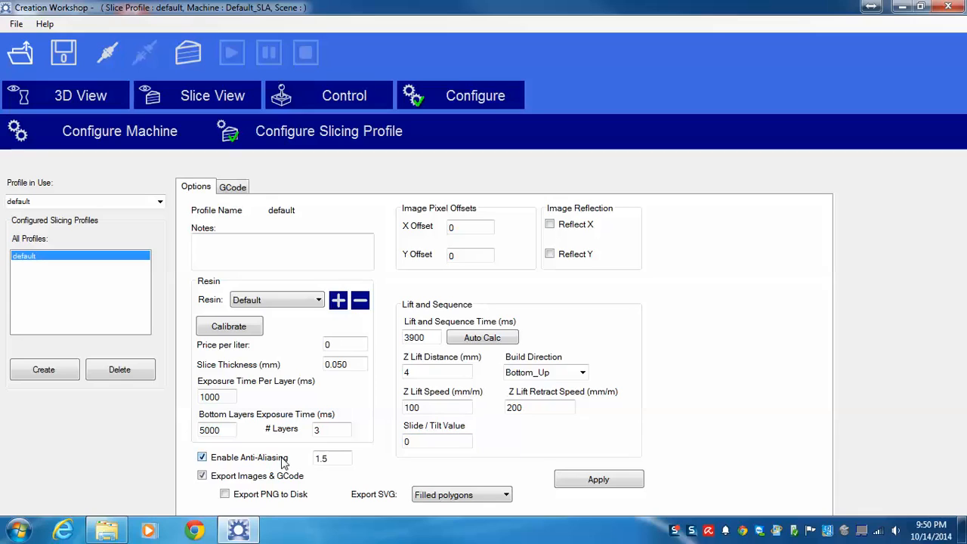
pyautogui.doubleClick(344, 456)
pyautogui.write('2.5')
pyautogui.click(586, 474)
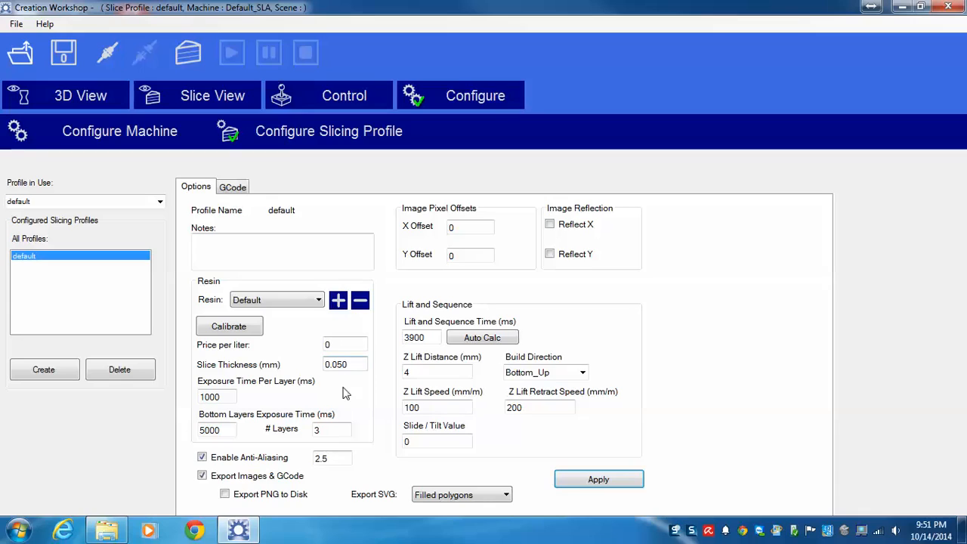
# Step: Set 10 bottom layers, 1400 ms exposure per layer and 4500 ms bottom layers exposure, and apply the resin settings
pyautogui.doubleClick(331, 428)
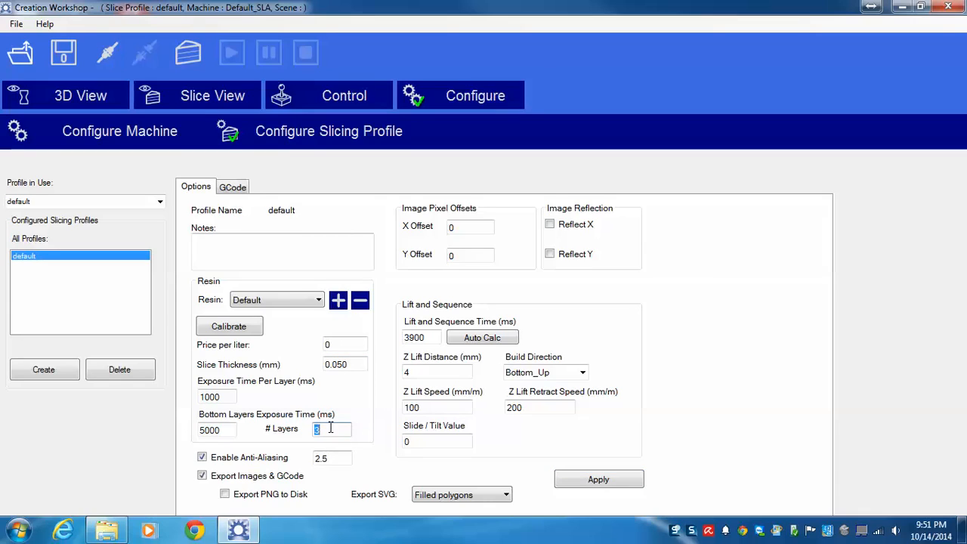
pyautogui.write('10')
pyautogui.click(223, 397)
pyautogui.click(219, 431)
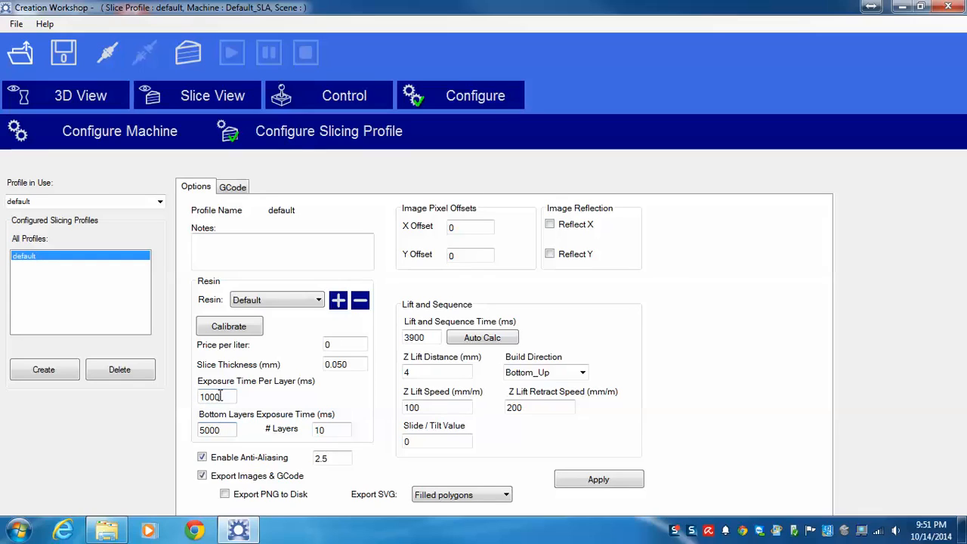
pyautogui.doubleClick(221, 396)
pyautogui.write('1400')
pyautogui.doubleClick(225, 429)
pyautogui.write('4500')
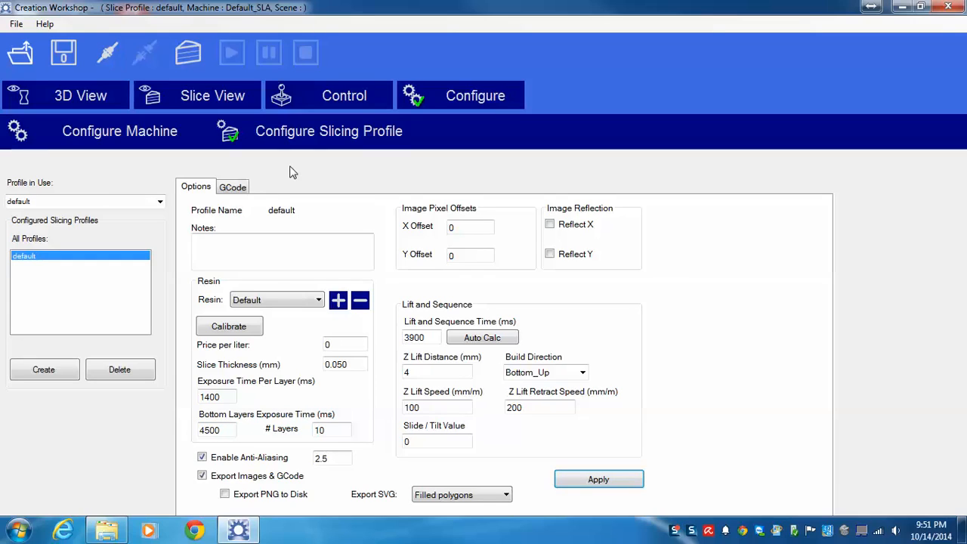
# Step: Show a blank image on the projector using the machine's projector controls
pyautogui.click(327, 104)
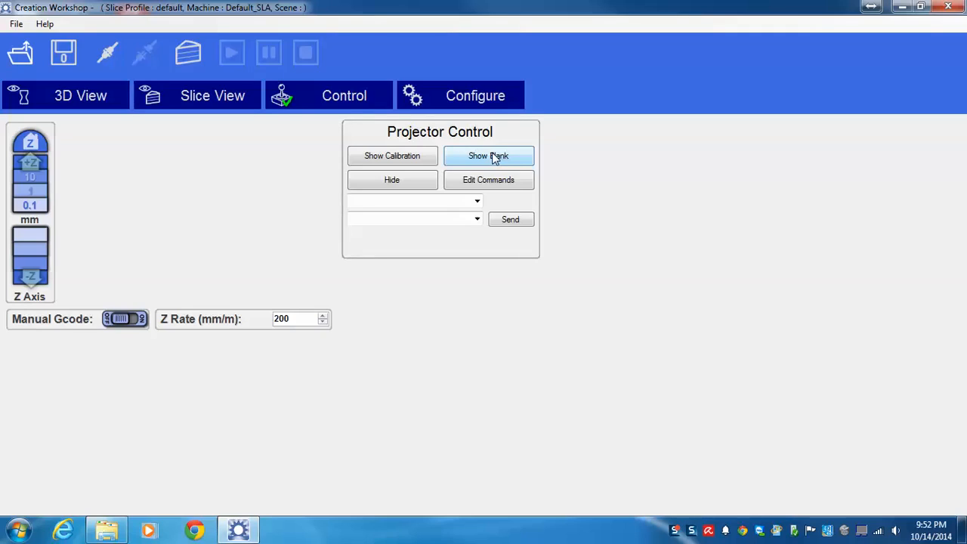
pyautogui.click(495, 158)
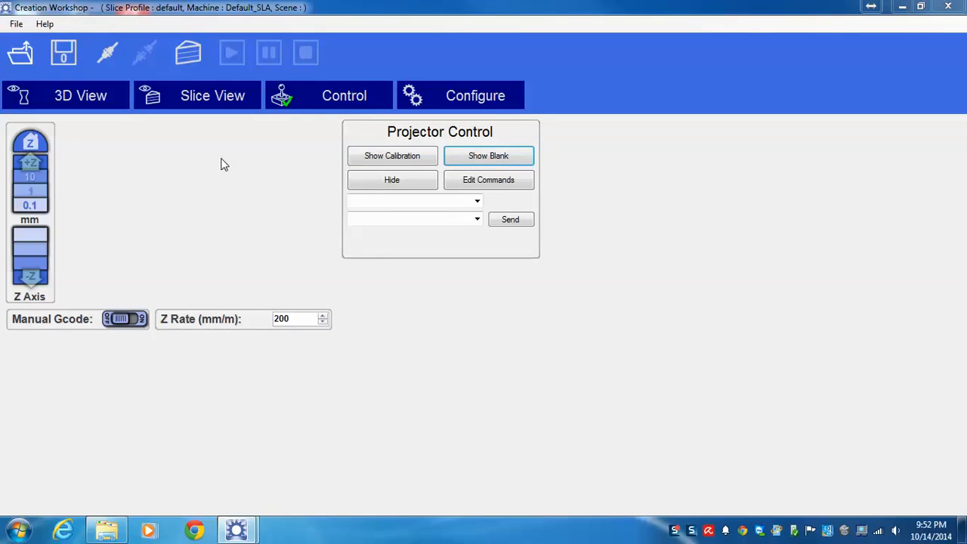
# Step: Examine the keychain model in the 3D build volume and check the machine's configured build size
pyautogui.click(81, 96)
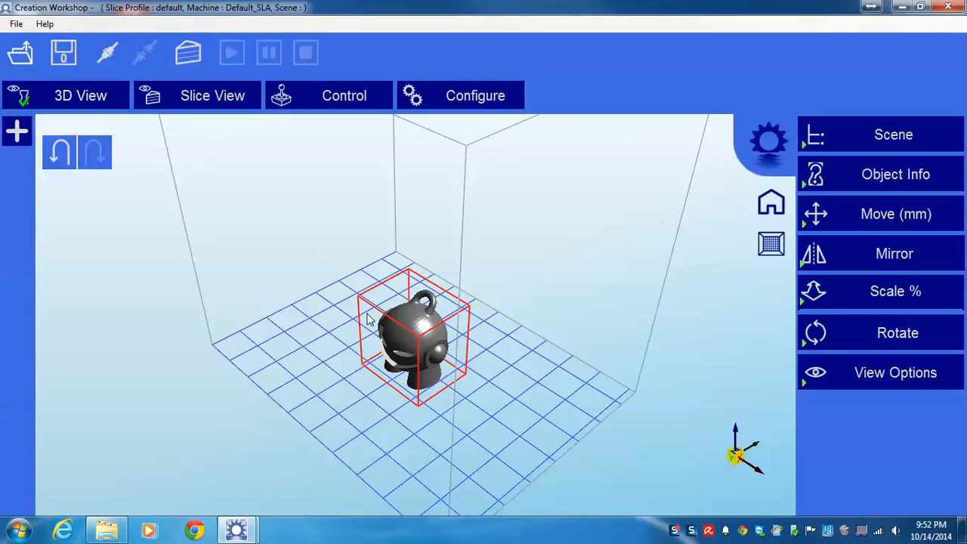
pyautogui.moveTo(368, 318); pyautogui.dragTo(563, 397)
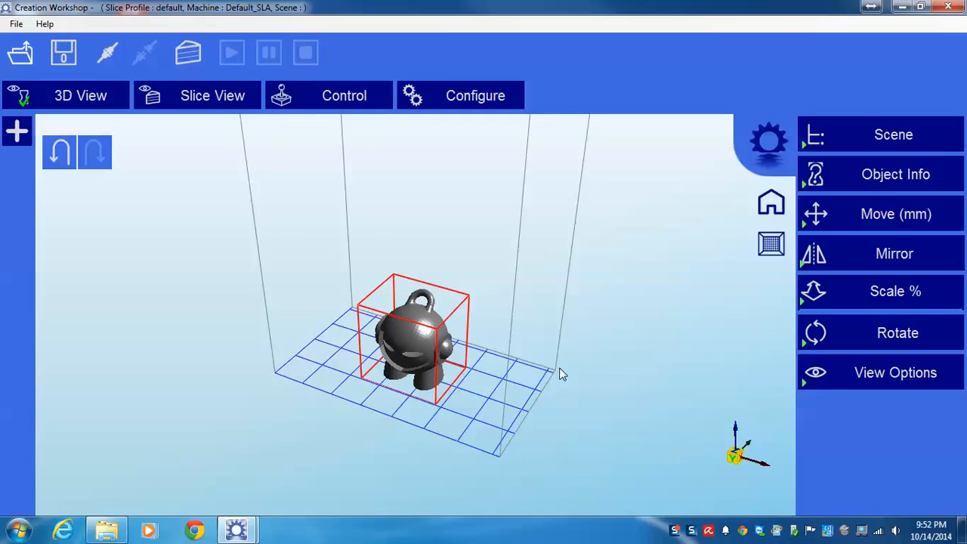
pyautogui.click(449, 99)
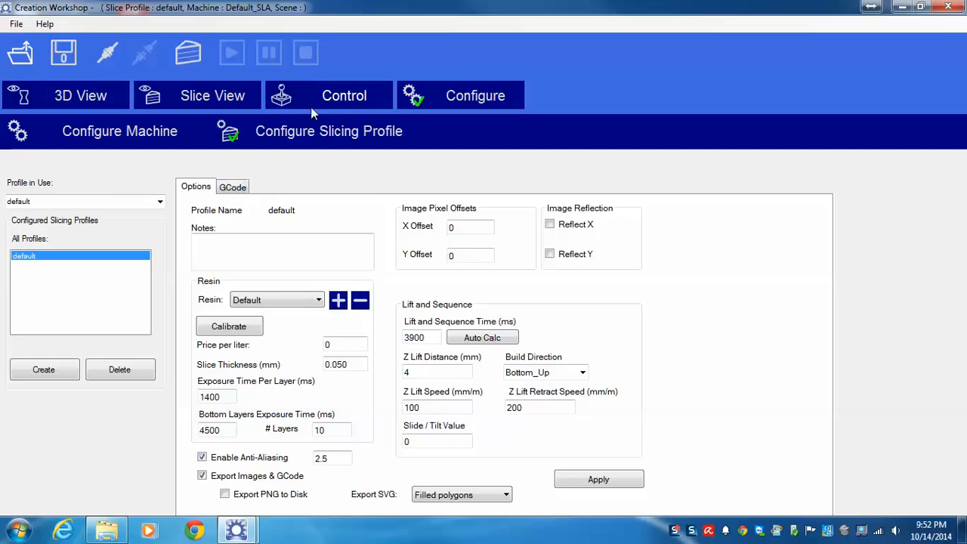
pyautogui.click(184, 135)
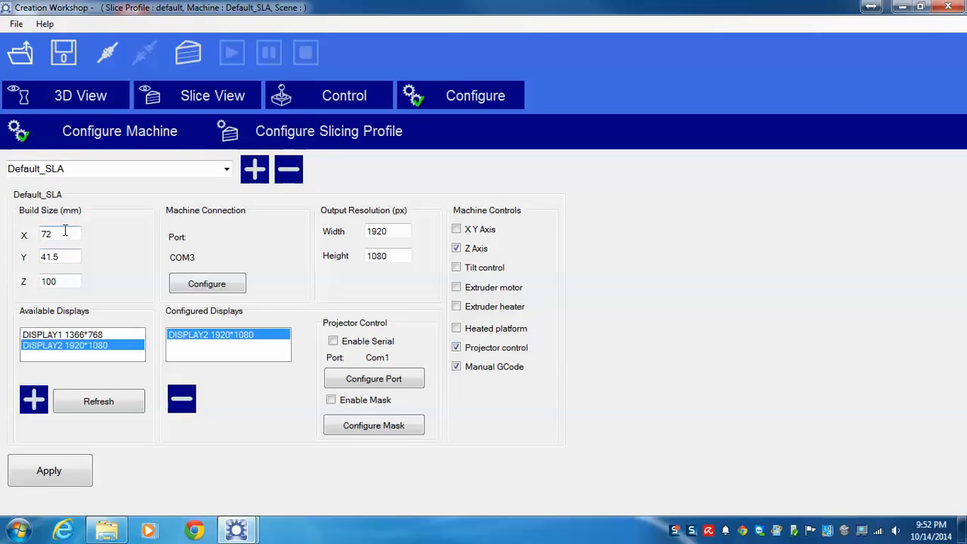
pyautogui.click(66, 99)
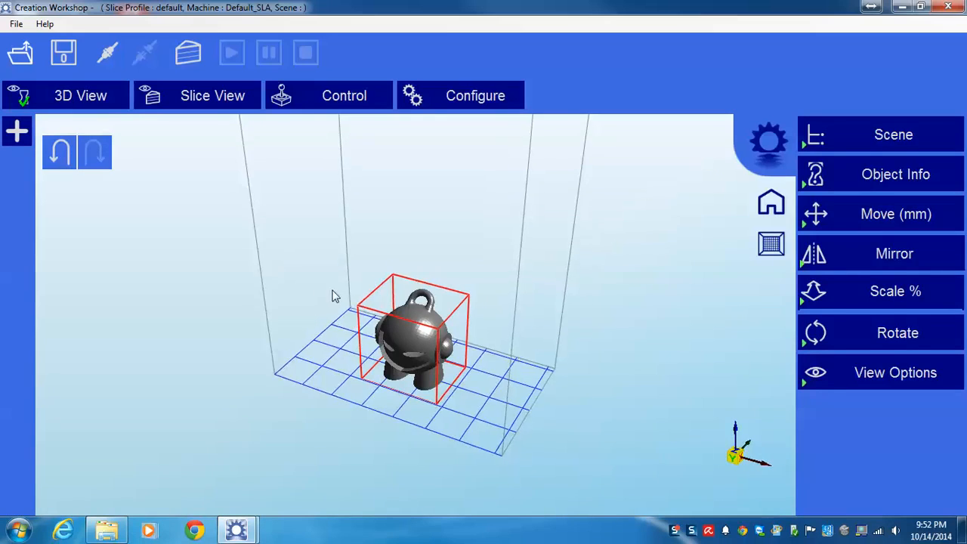
pyautogui.moveTo(335, 297)
pyautogui.mouseDown()
pyautogui.moveTo(337, 244)
pyautogui.moveTo(295, 328)
pyautogui.moveTo(338, 314)
pyautogui.moveTo(339, 281)
pyautogui.mouseUp()
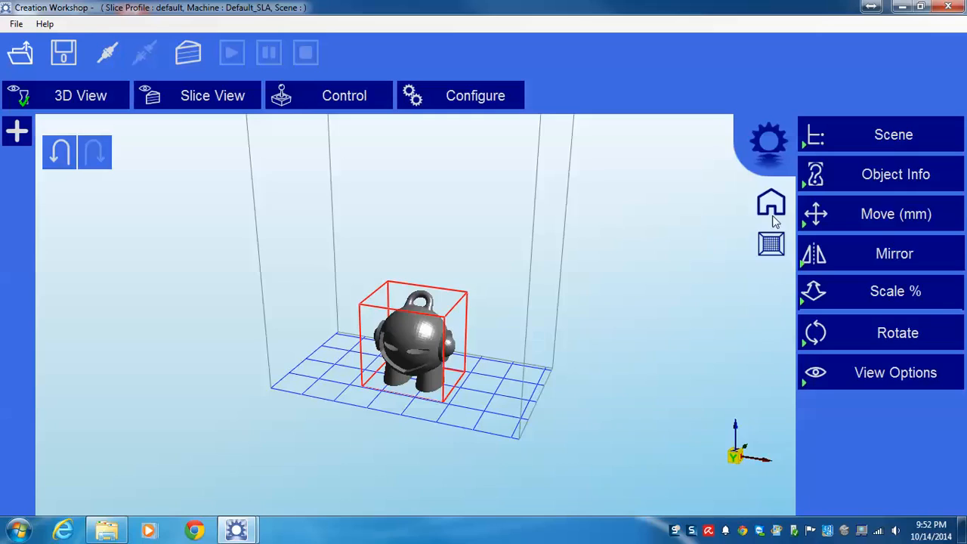
# Step: Center the keychain model in the build volume and place it on the build platform
pyautogui.click(837, 214)
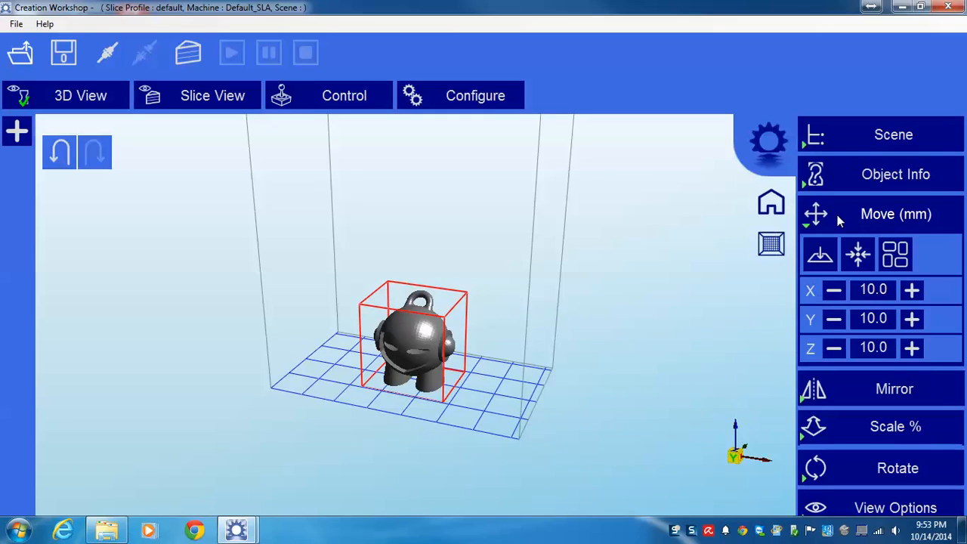
pyautogui.click(859, 254)
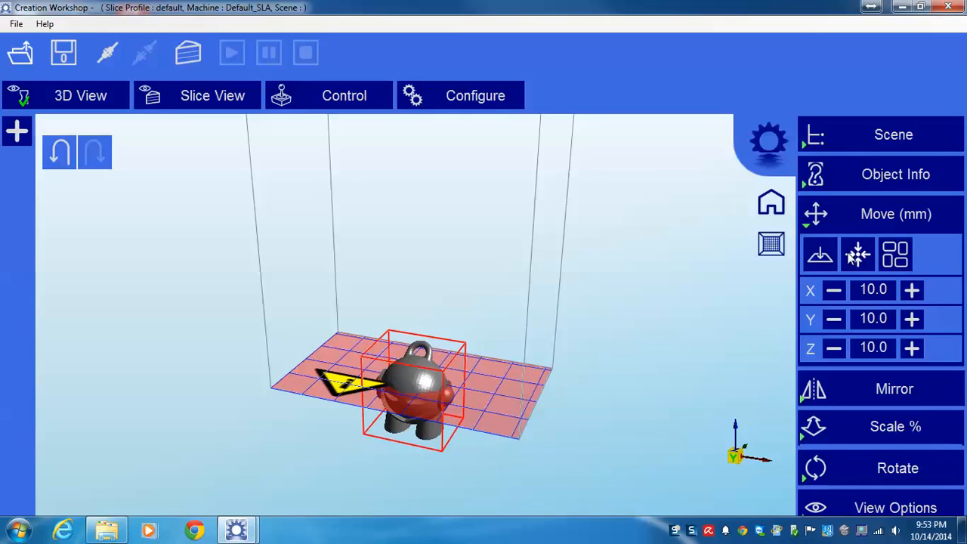
pyautogui.click(823, 256)
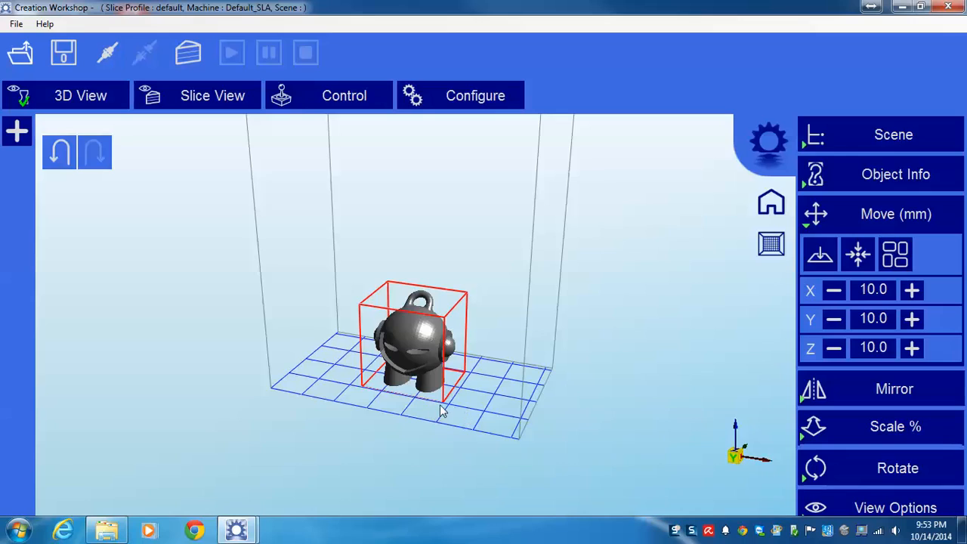
pyautogui.click(833, 215)
# Step: Check the keychain model's object information and look at it from another angle
pyautogui.click(866, 175)
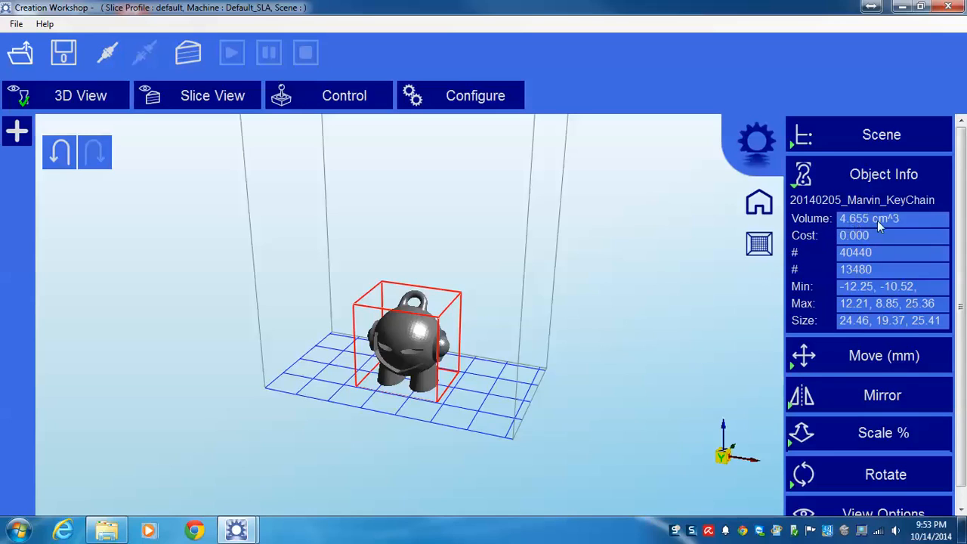
pyautogui.click(884, 175)
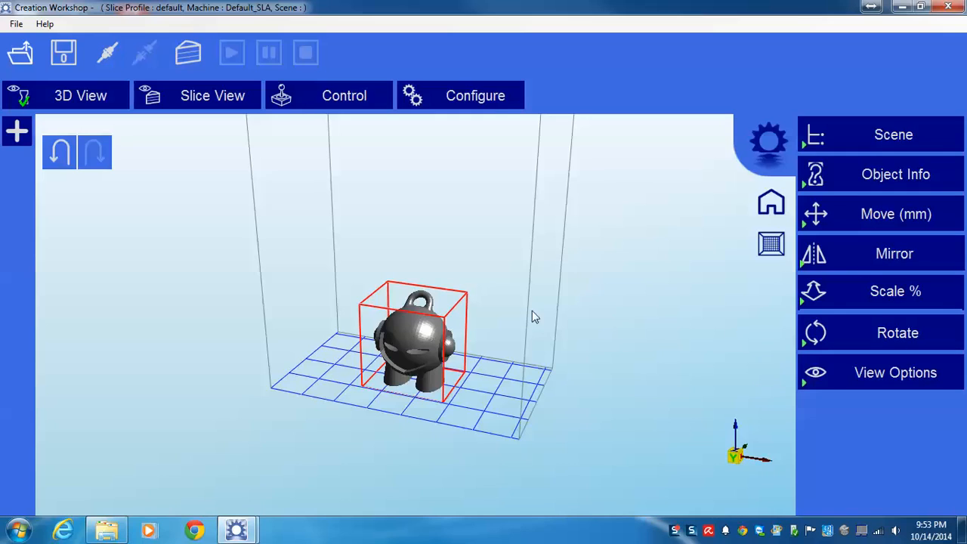
pyautogui.moveTo(532, 313); pyautogui.dragTo(511, 314)
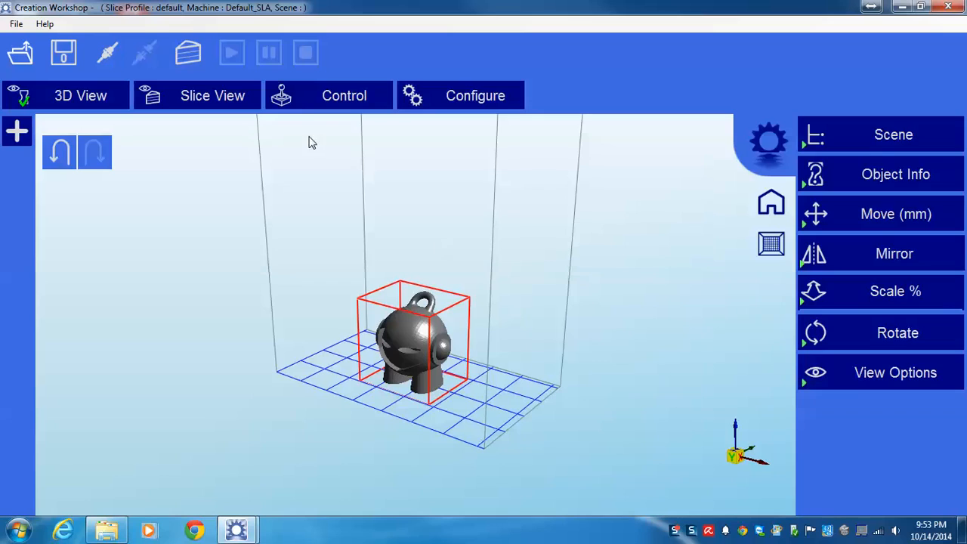
# Step: Connect to the machine, inspect the projector control's display and command lists, and disconnect again
pyautogui.click(100, 56)
pyautogui.click(327, 92)
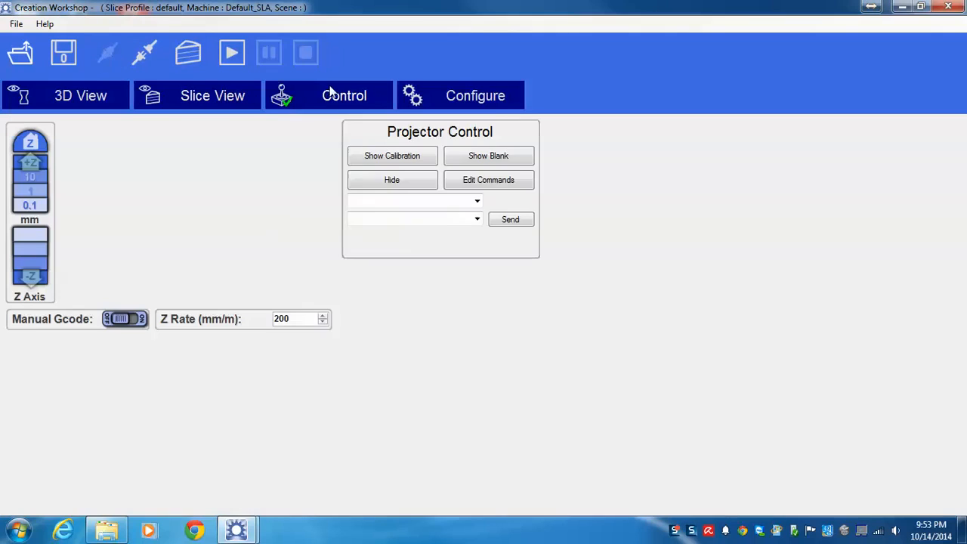
pyautogui.click(477, 200)
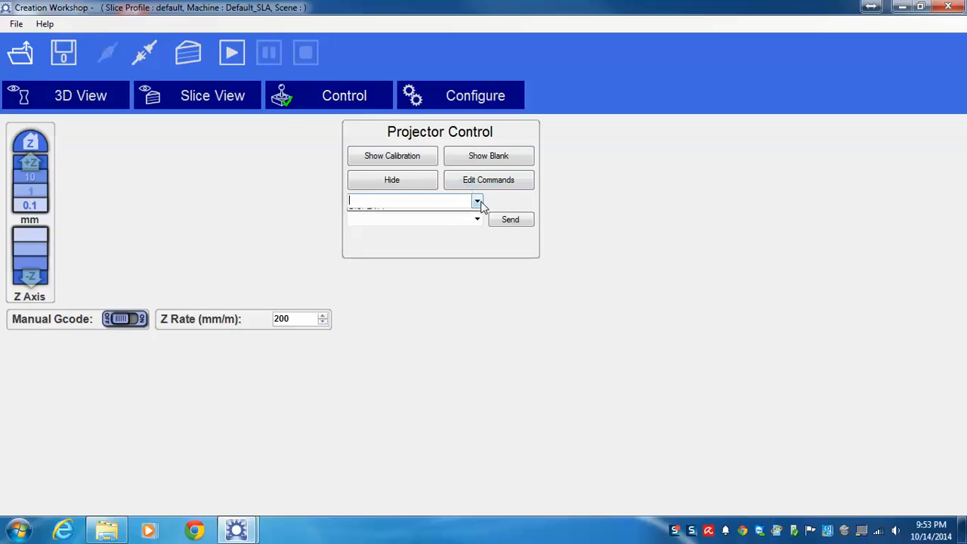
pyautogui.click(476, 200)
pyautogui.click(478, 219)
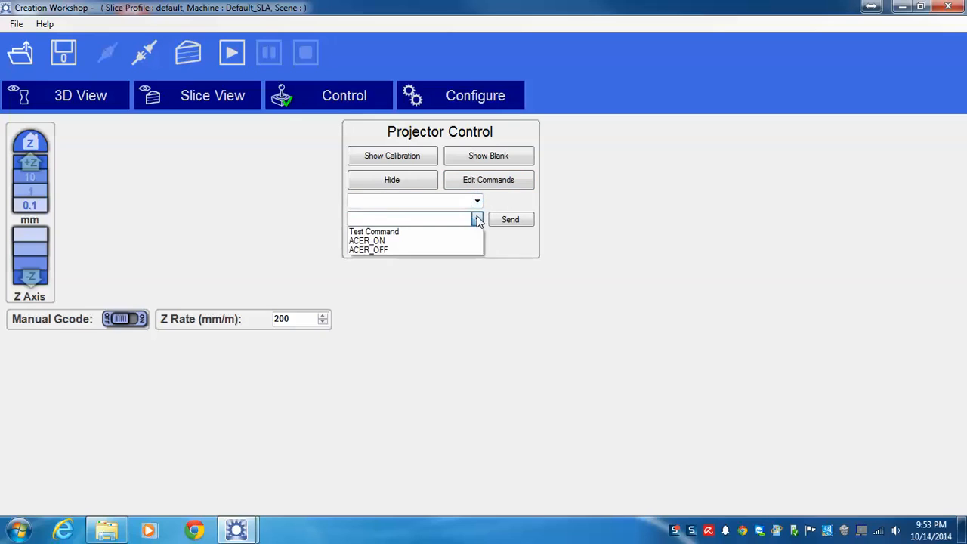
pyautogui.click(478, 220)
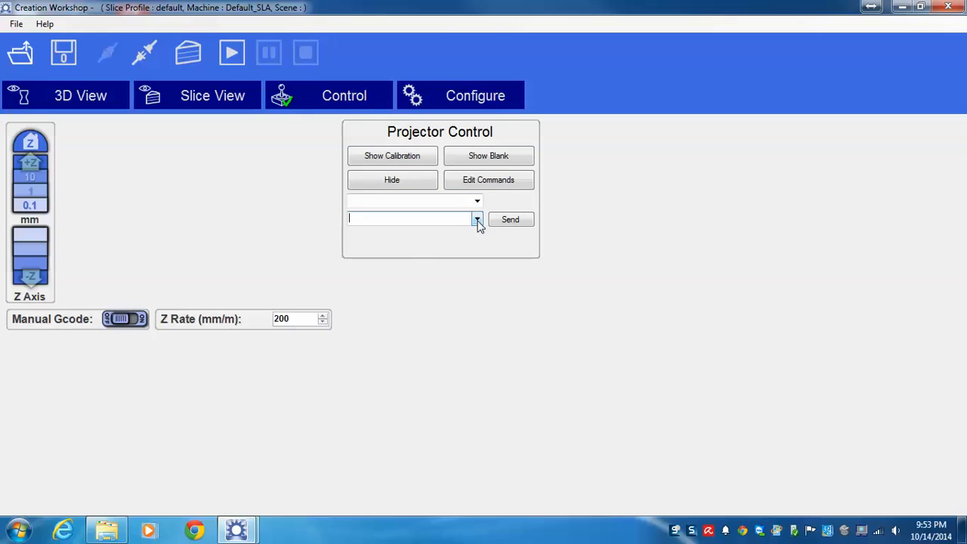
pyautogui.click(137, 62)
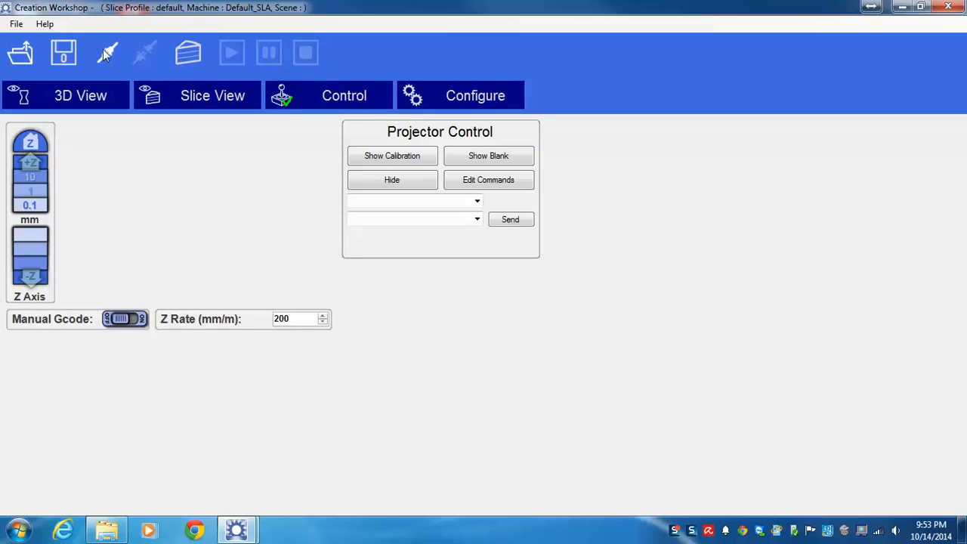
# Step: Connect to the machine and try to slice the keychain model with the default slicing profile
pyautogui.click(103, 49)
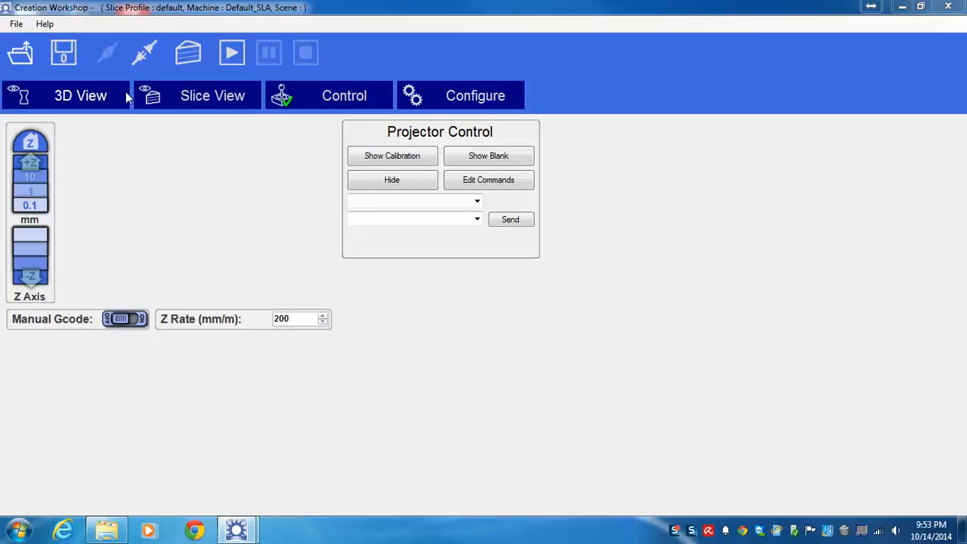
pyautogui.click(125, 91)
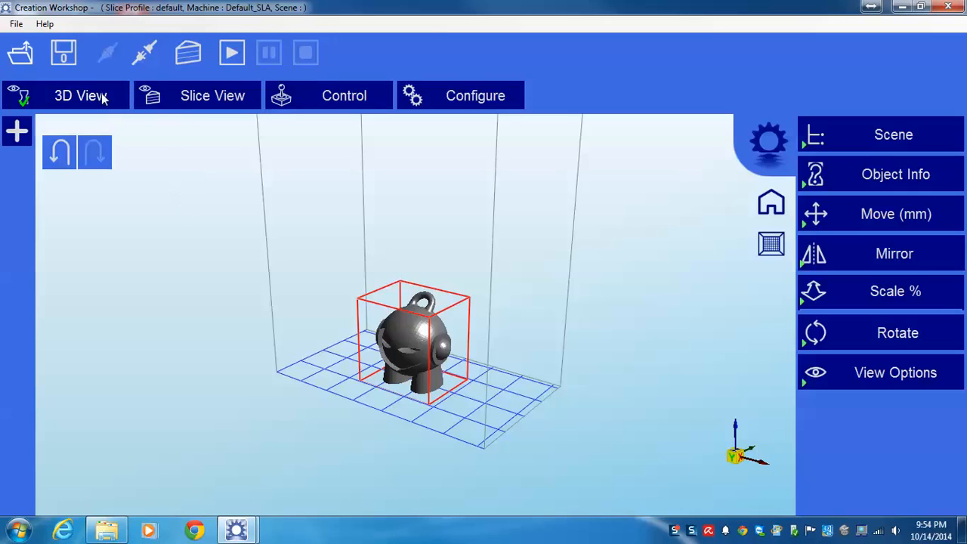
pyautogui.click(195, 56)
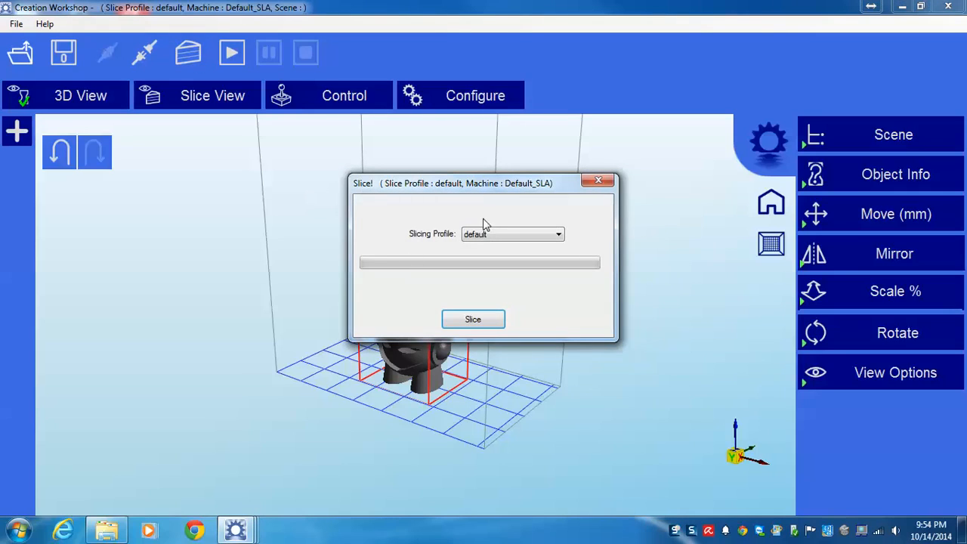
pyautogui.click(487, 318)
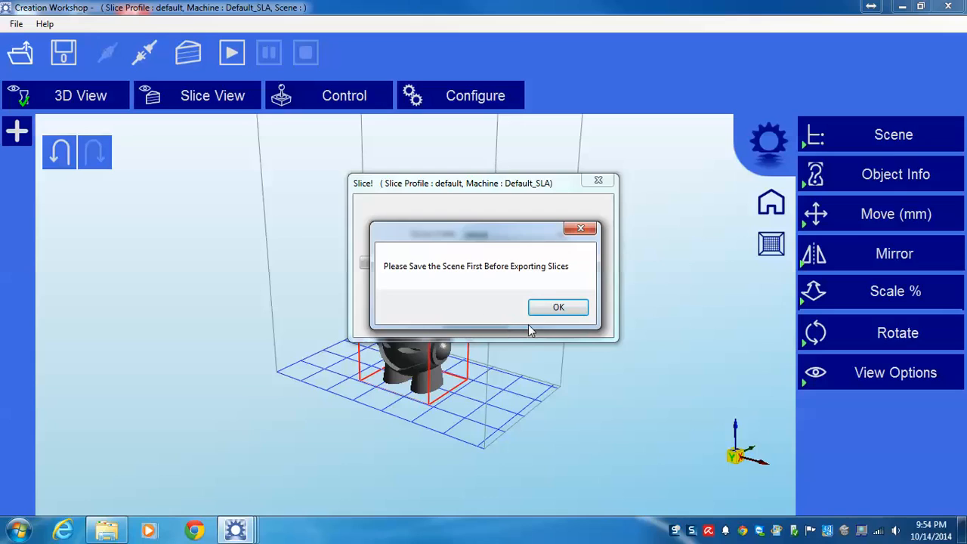
pyautogui.click(538, 312)
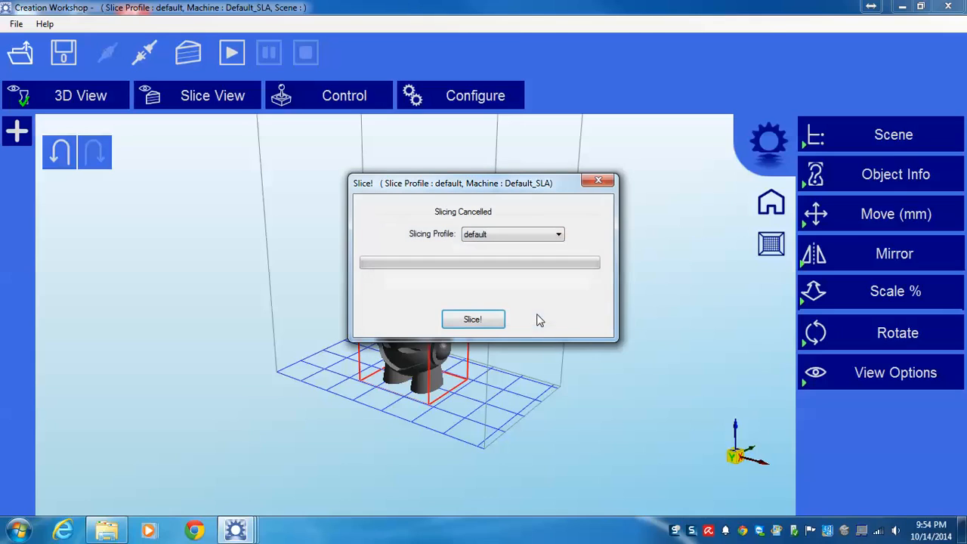
pyautogui.click(597, 181)
# Step: Disable Export Images & GCode in the default slicing profile and apply the change
pyautogui.click(474, 104)
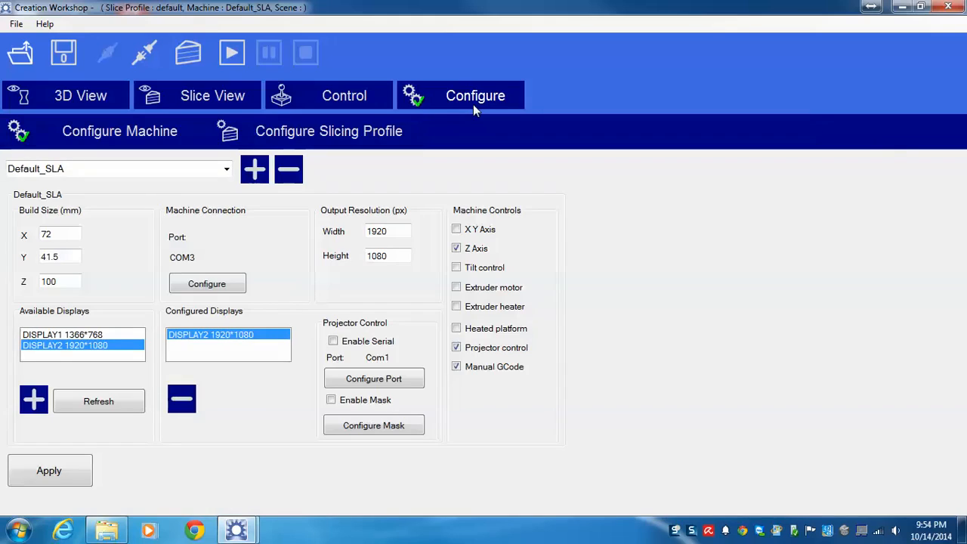
pyautogui.click(274, 129)
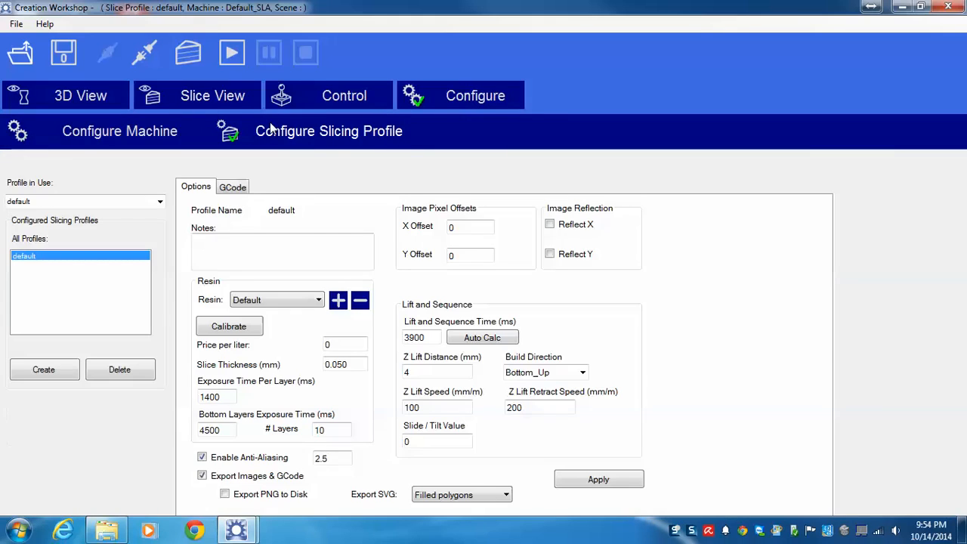
pyautogui.click(221, 480)
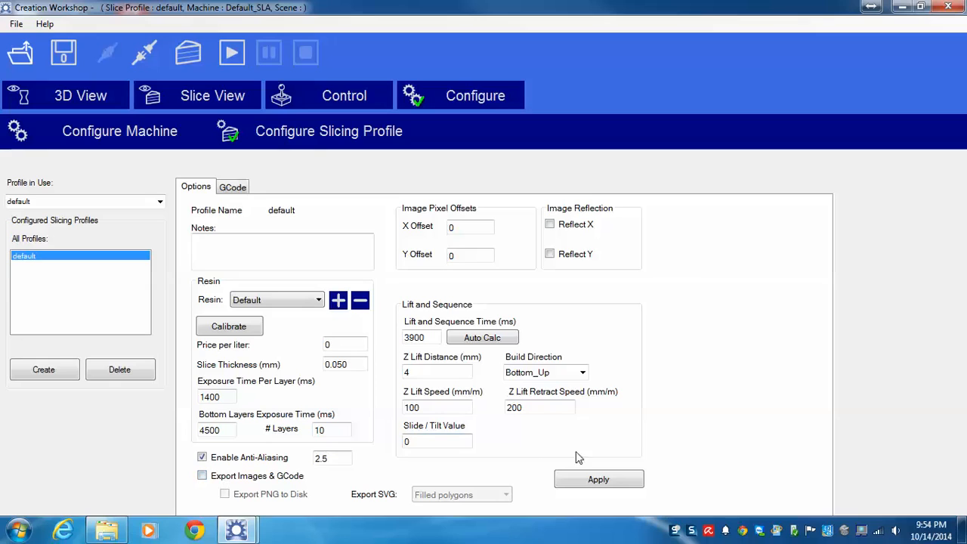
pyautogui.click(584, 479)
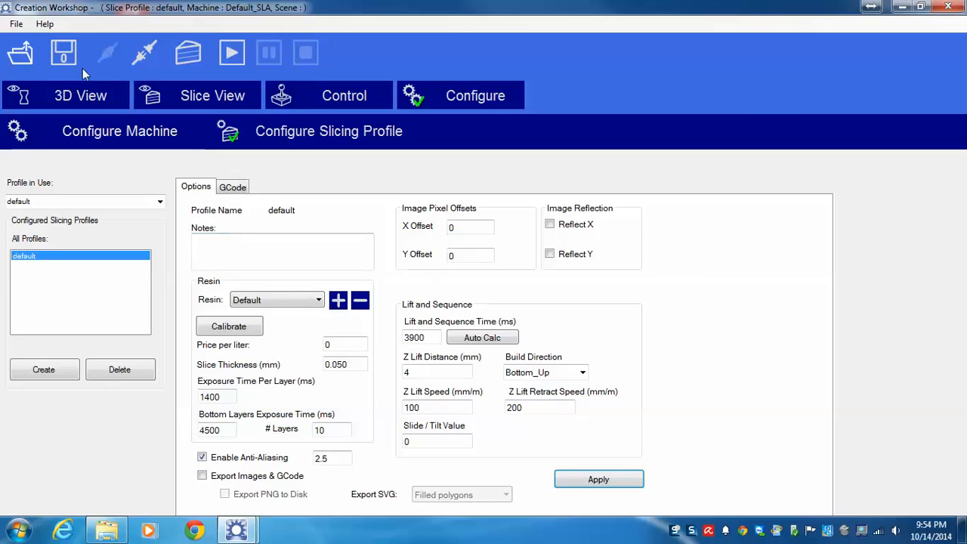
# Step: Slice the keychain model in the 3D scene using the default slicing profile
pyautogui.click(86, 96)
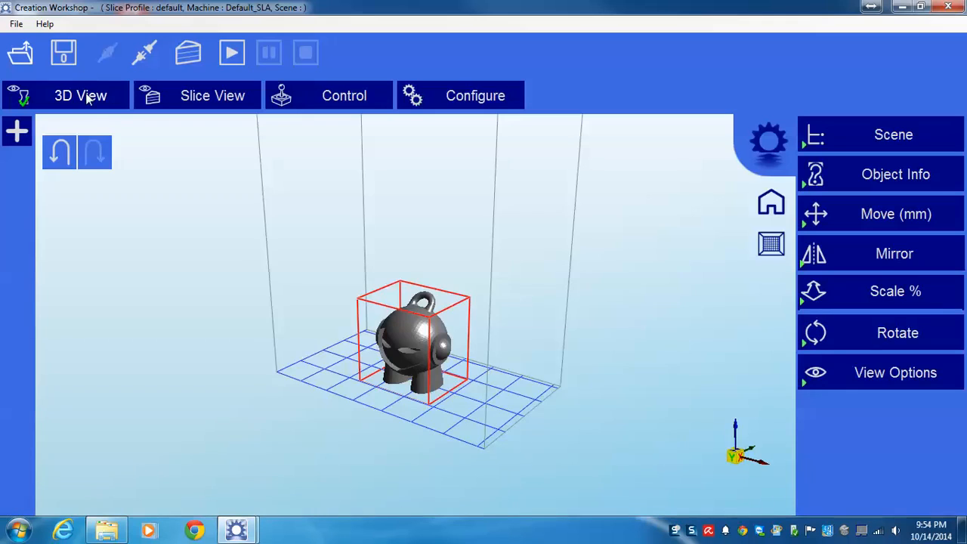
pyautogui.click(198, 60)
pyautogui.click(474, 327)
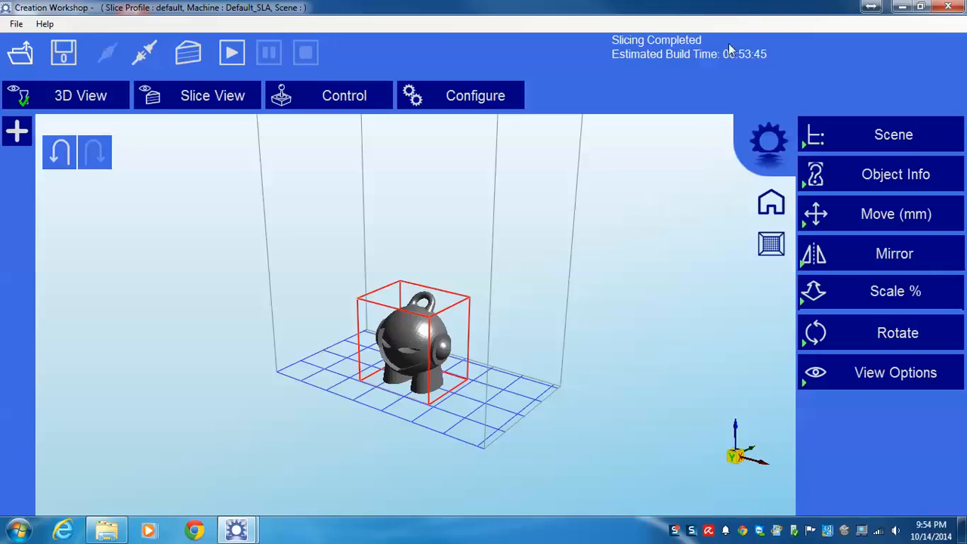
# Step: Examine the keychain's slice images one layer at a time, from layer 1 up to layer 12
pyautogui.click(214, 96)
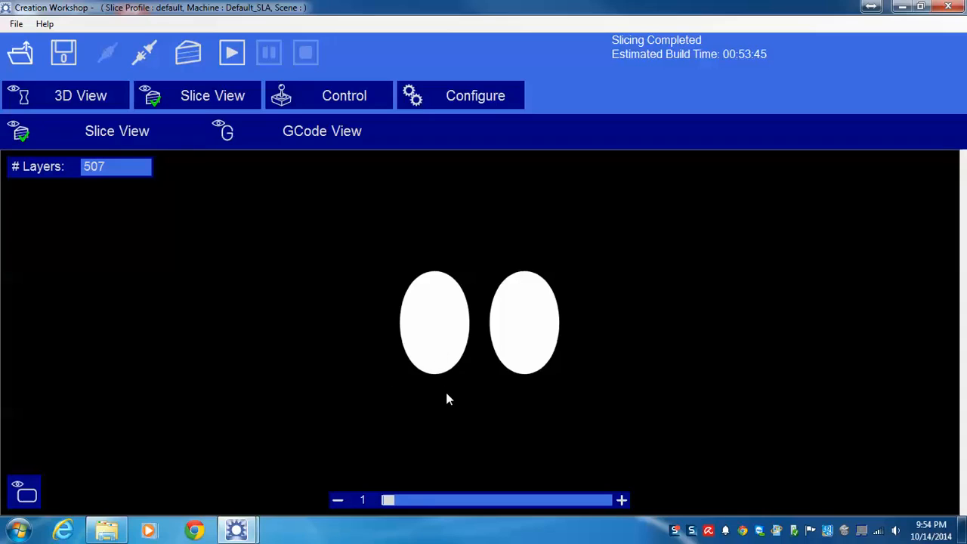
pyautogui.click(622, 500)
pyautogui.click(622, 500)
pyautogui.click(622, 500)
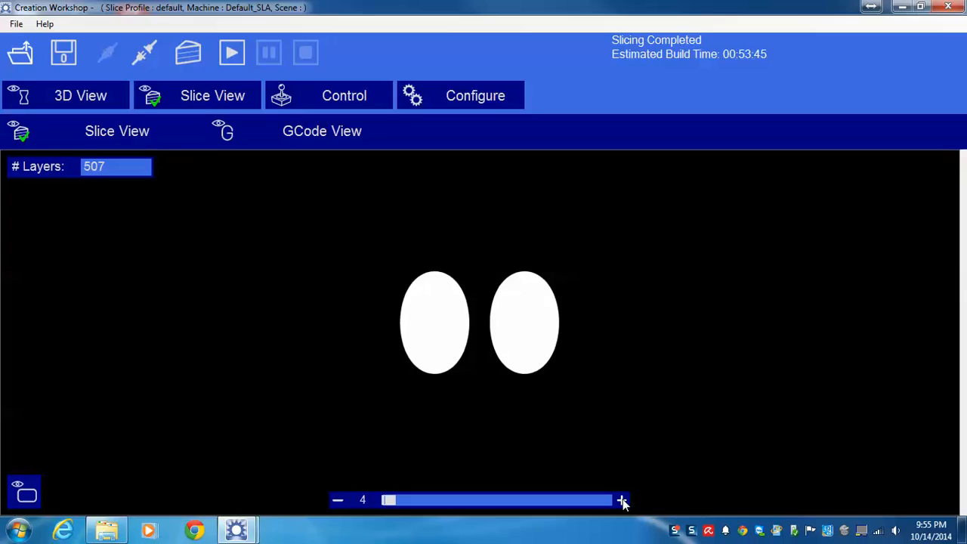
pyautogui.click(622, 501)
pyautogui.click(450, 495)
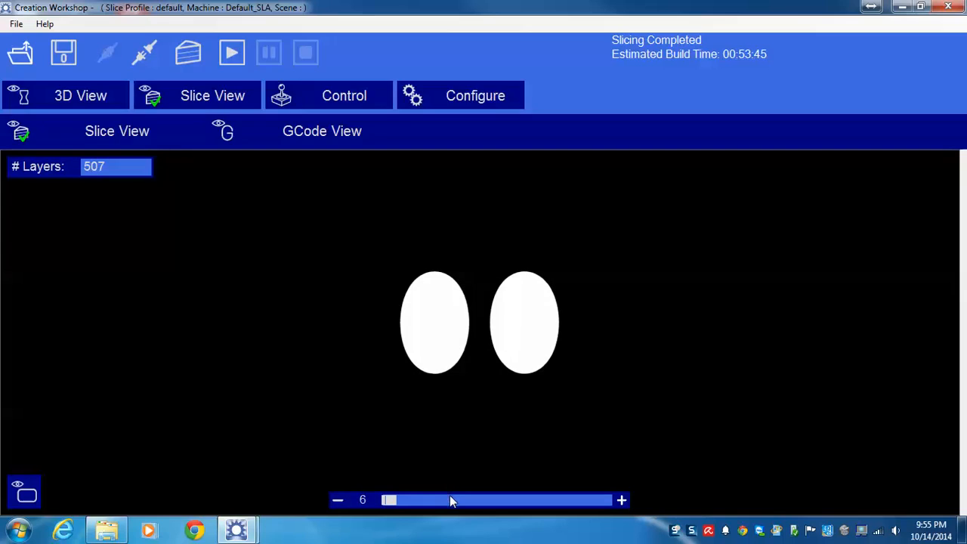
pyautogui.click(450, 496)
pyautogui.click(450, 498)
pyautogui.click(450, 501)
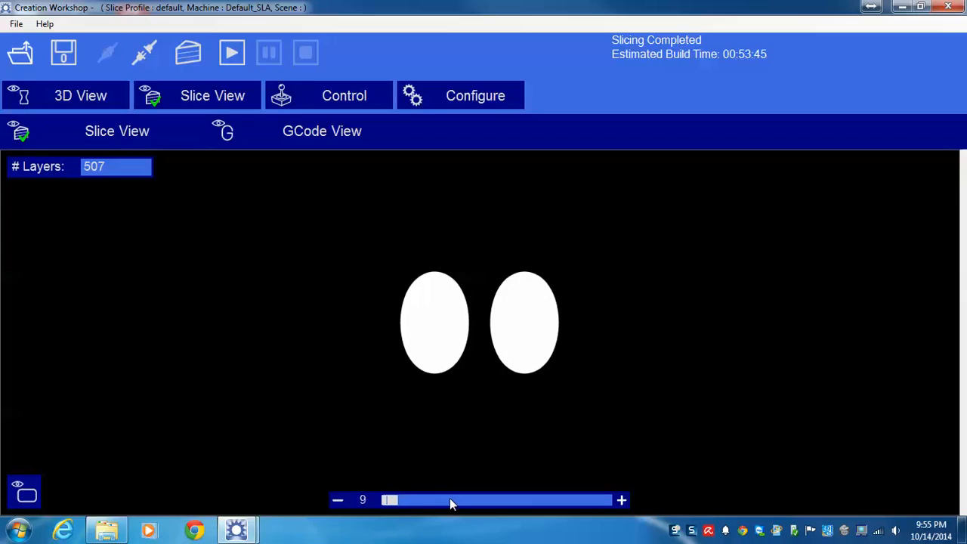
pyautogui.click(449, 500)
pyautogui.click(450, 500)
pyautogui.click(451, 501)
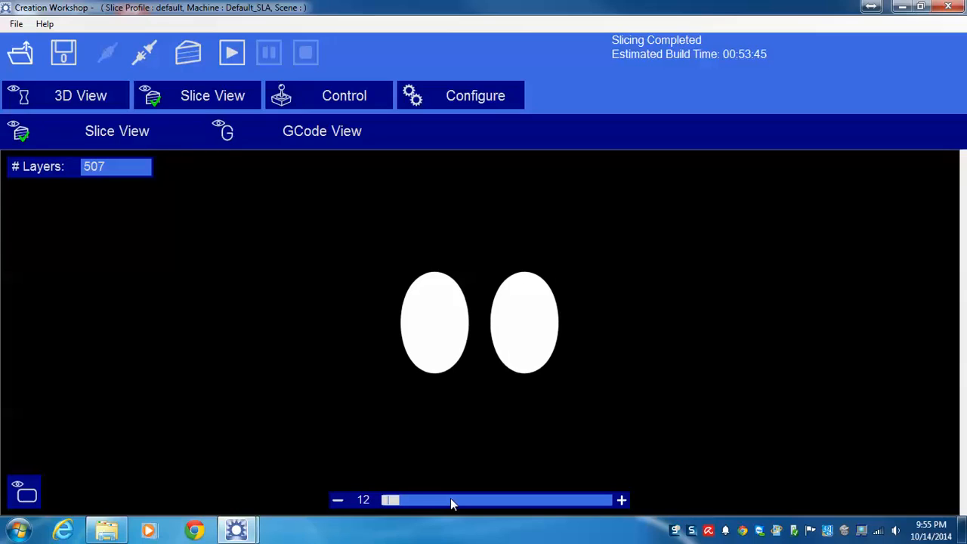
# Step: Inspect cross-sections at higher layers, including 137, 100 and 173, and return to the 3D model
pyautogui.scroll(1, 450, 498)
pyautogui.scroll(16, 450, 498)
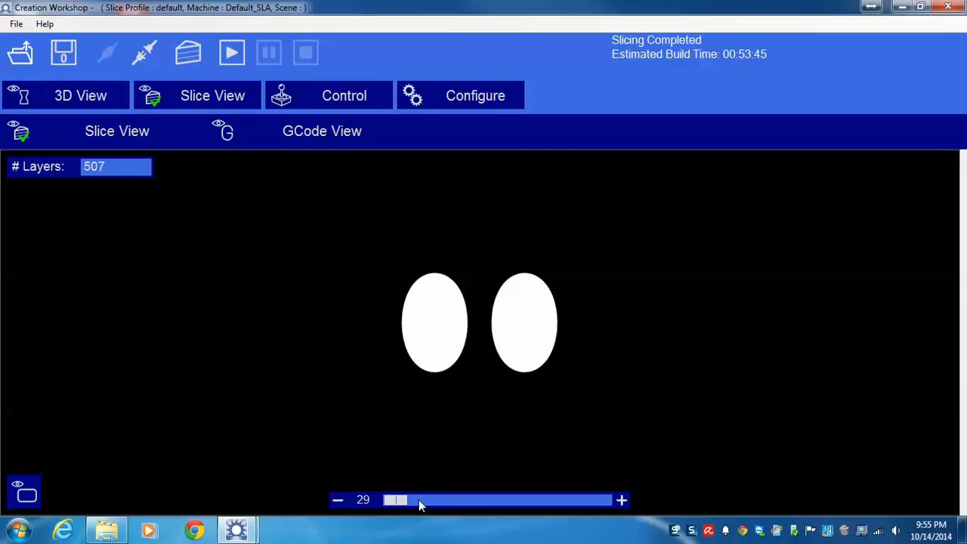
pyautogui.click(446, 504)
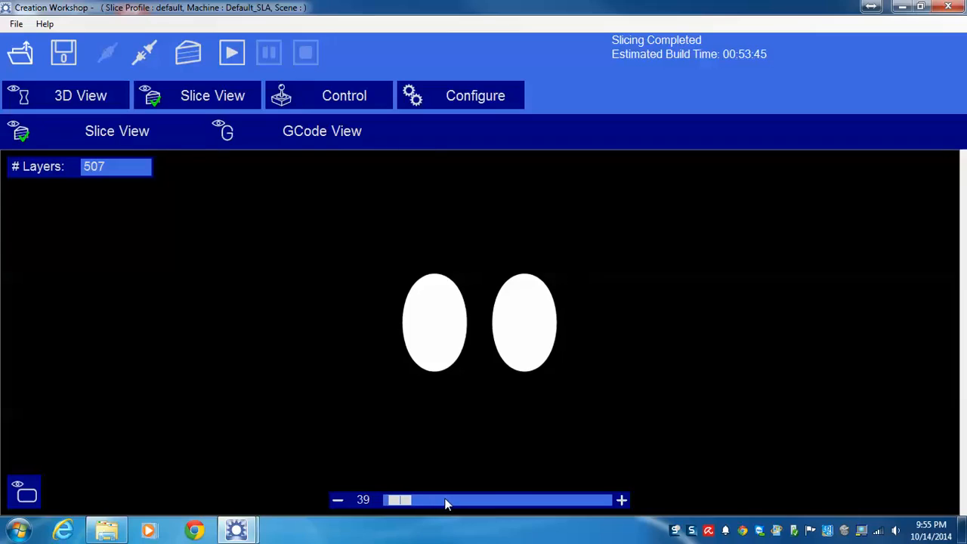
pyautogui.click(446, 504)
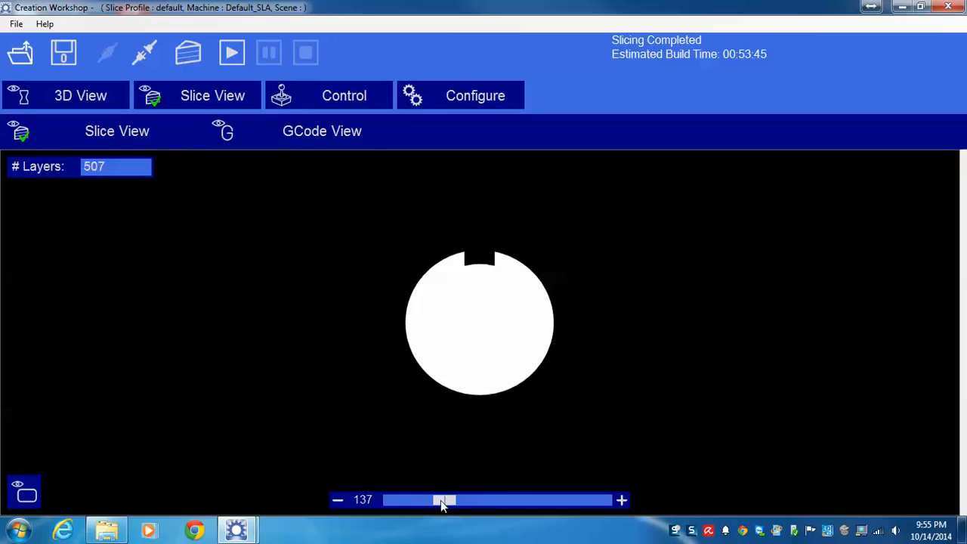
pyautogui.click(429, 502)
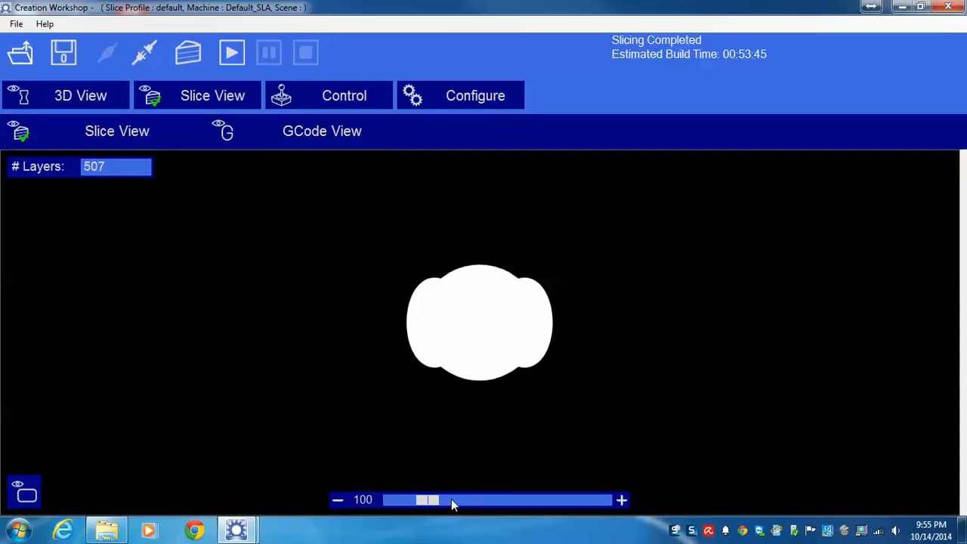
pyautogui.click(503, 502)
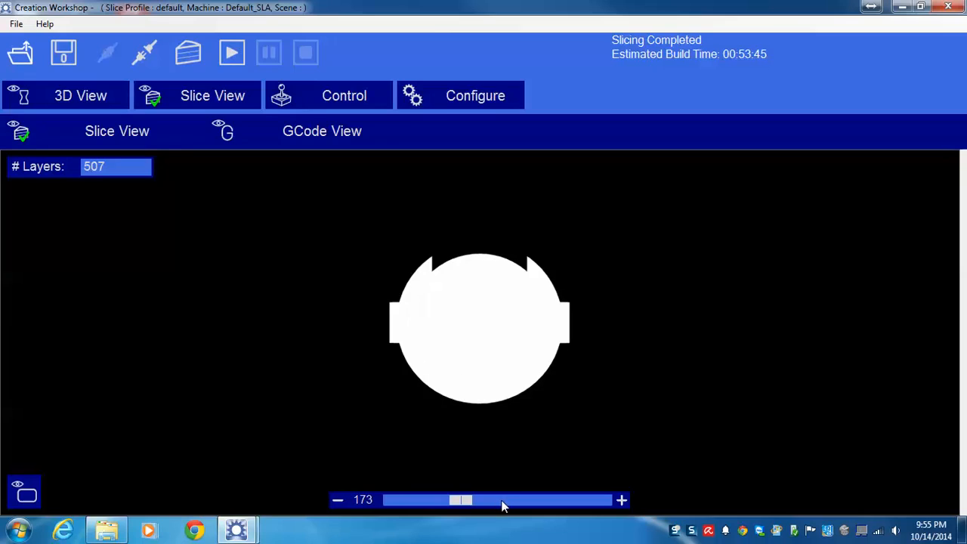
pyautogui.click(54, 102)
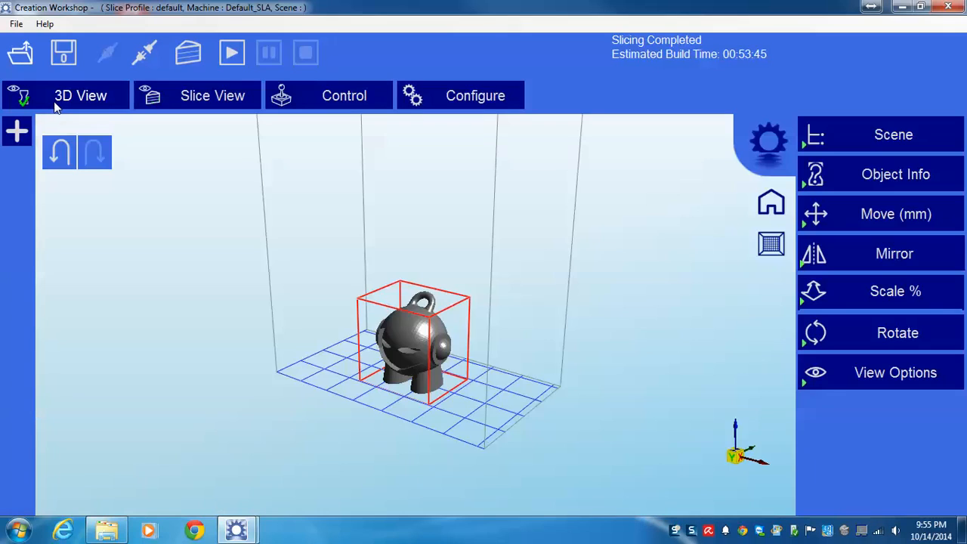